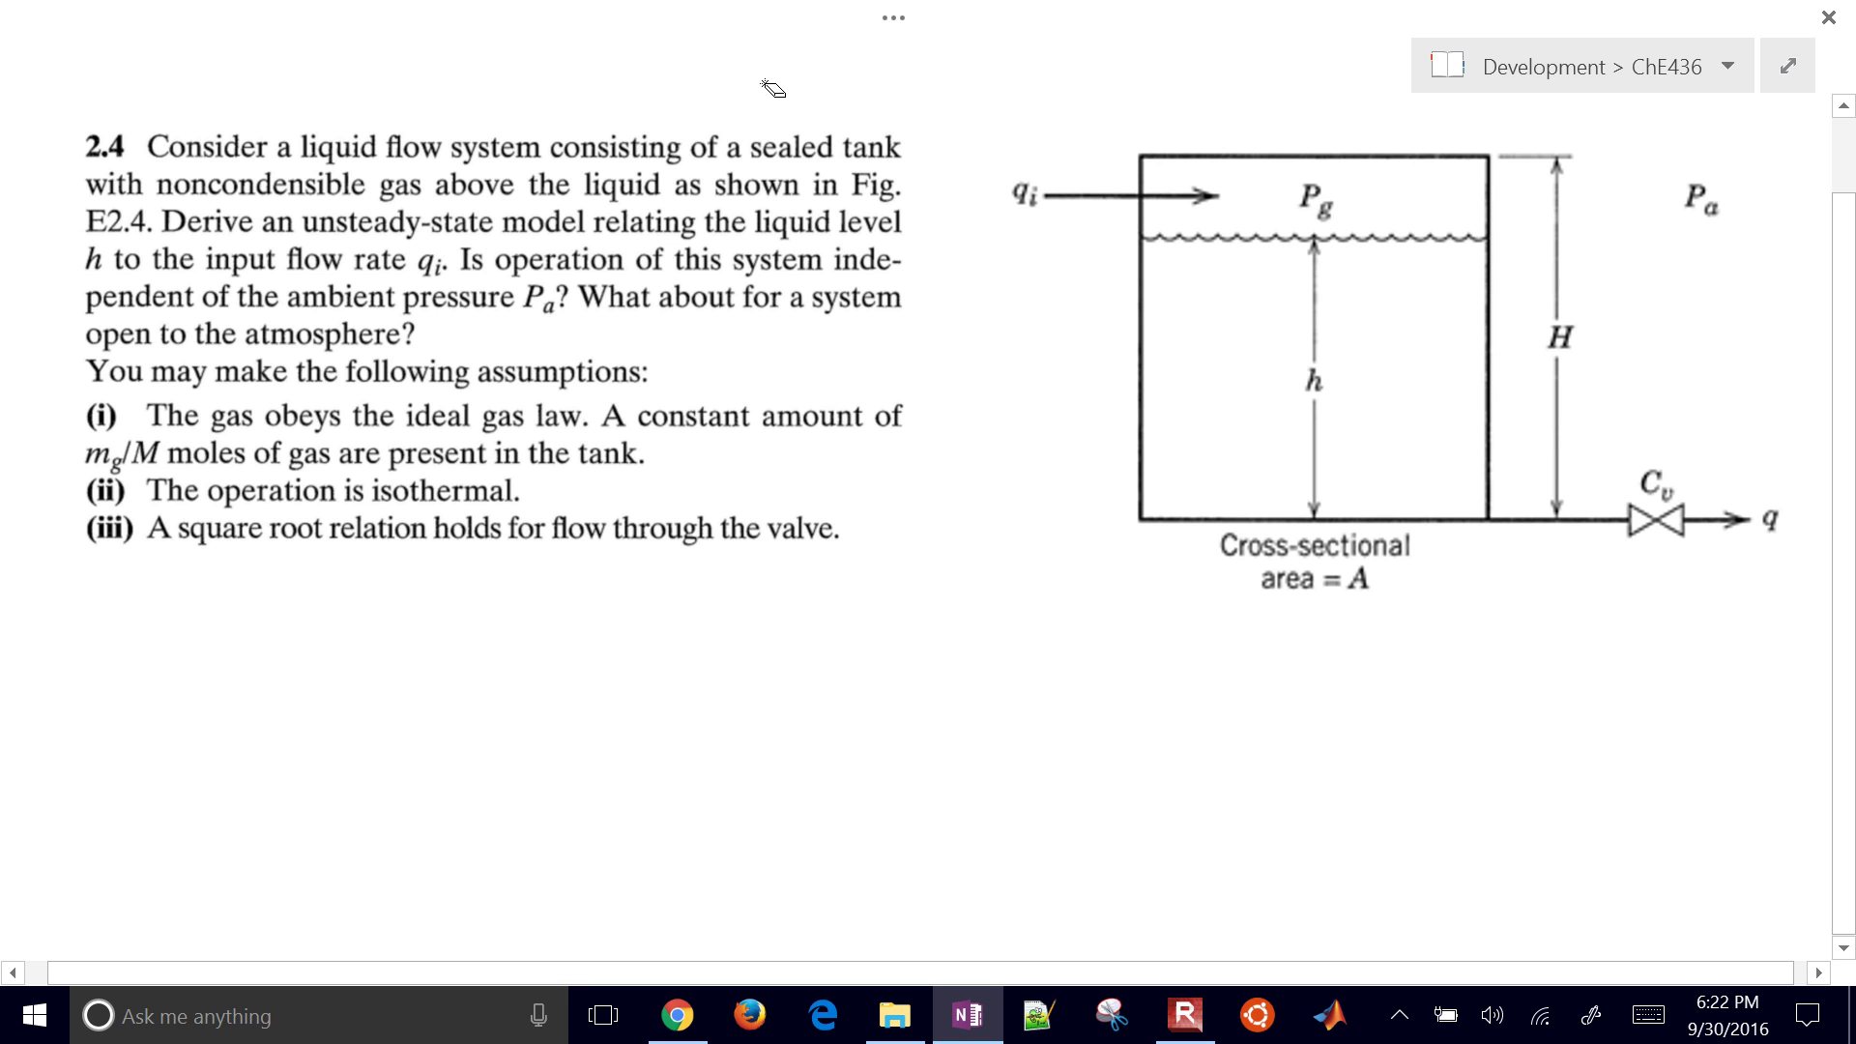
- Circle qᵢ and h in red and trace around the tank walls
left_click_drag(1001, 157, 999, 160)
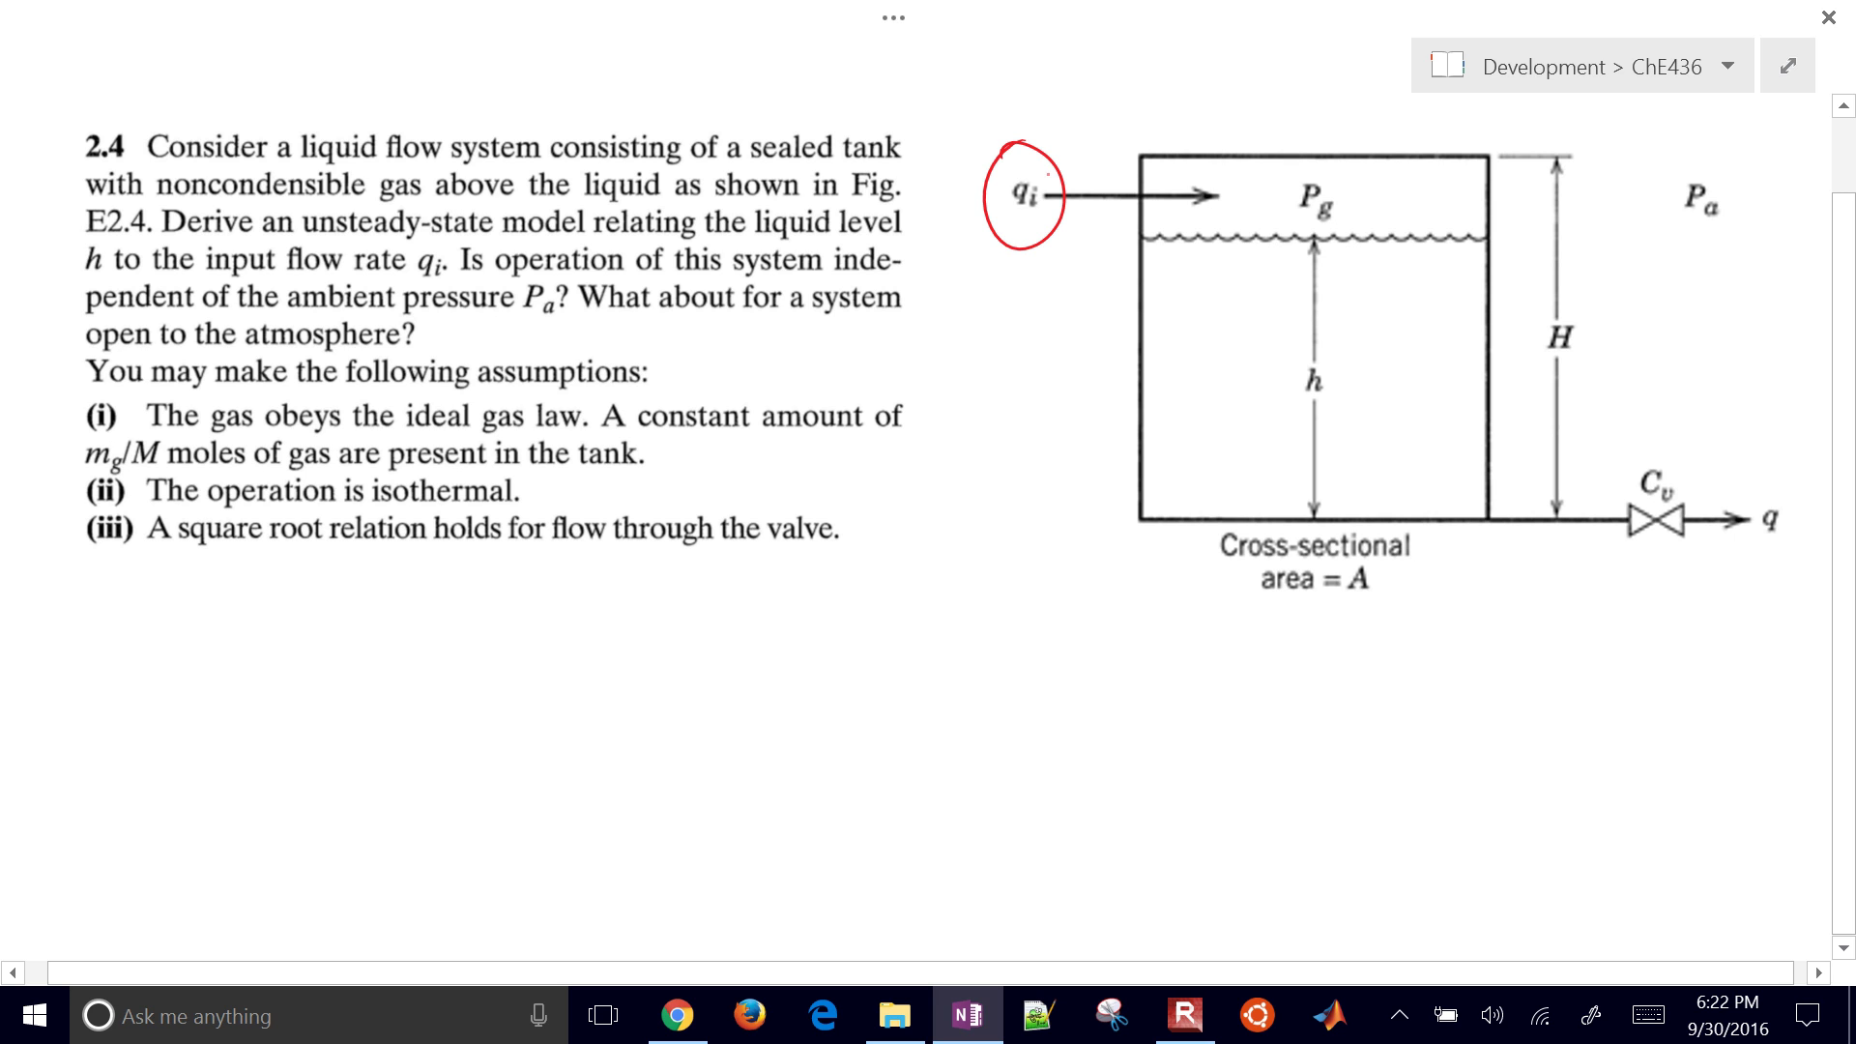
left_click_drag(1286, 364, 1292, 356)
mouse_move(1141, 152)
left_mouse_down()
mouse_move(1136, 527)
mouse_move(1425, 528)
mouse_move(1487, 503)
mouse_move(1489, 179)
mouse_move(1335, 148)
mouse_move(1138, 147)
left_mouse_up()
- Draw red arrows beside Pg, for the falling level and under the outlet pipe
mouse_move(1395, 186)
left_mouse_down()
mouse_move(1418, 190)
mouse_move(1431, 290)
mouse_move(1401, 207)
mouse_move(1350, 220)
left_mouse_up()
left_click_drag(1344, 205, 1445, 190)
mouse_move(1435, 199)
left_mouse_down()
mouse_move(1450, 192)
mouse_move(1419, 234)
mouse_move(1389, 200)
mouse_move(1404, 334)
left_mouse_up()
left_click_drag(1395, 312, 1422, 319)
mouse_move(1516, 544)
left_mouse_down()
mouse_move(1735, 551)
mouse_move(1711, 549)
left_mouse_up()
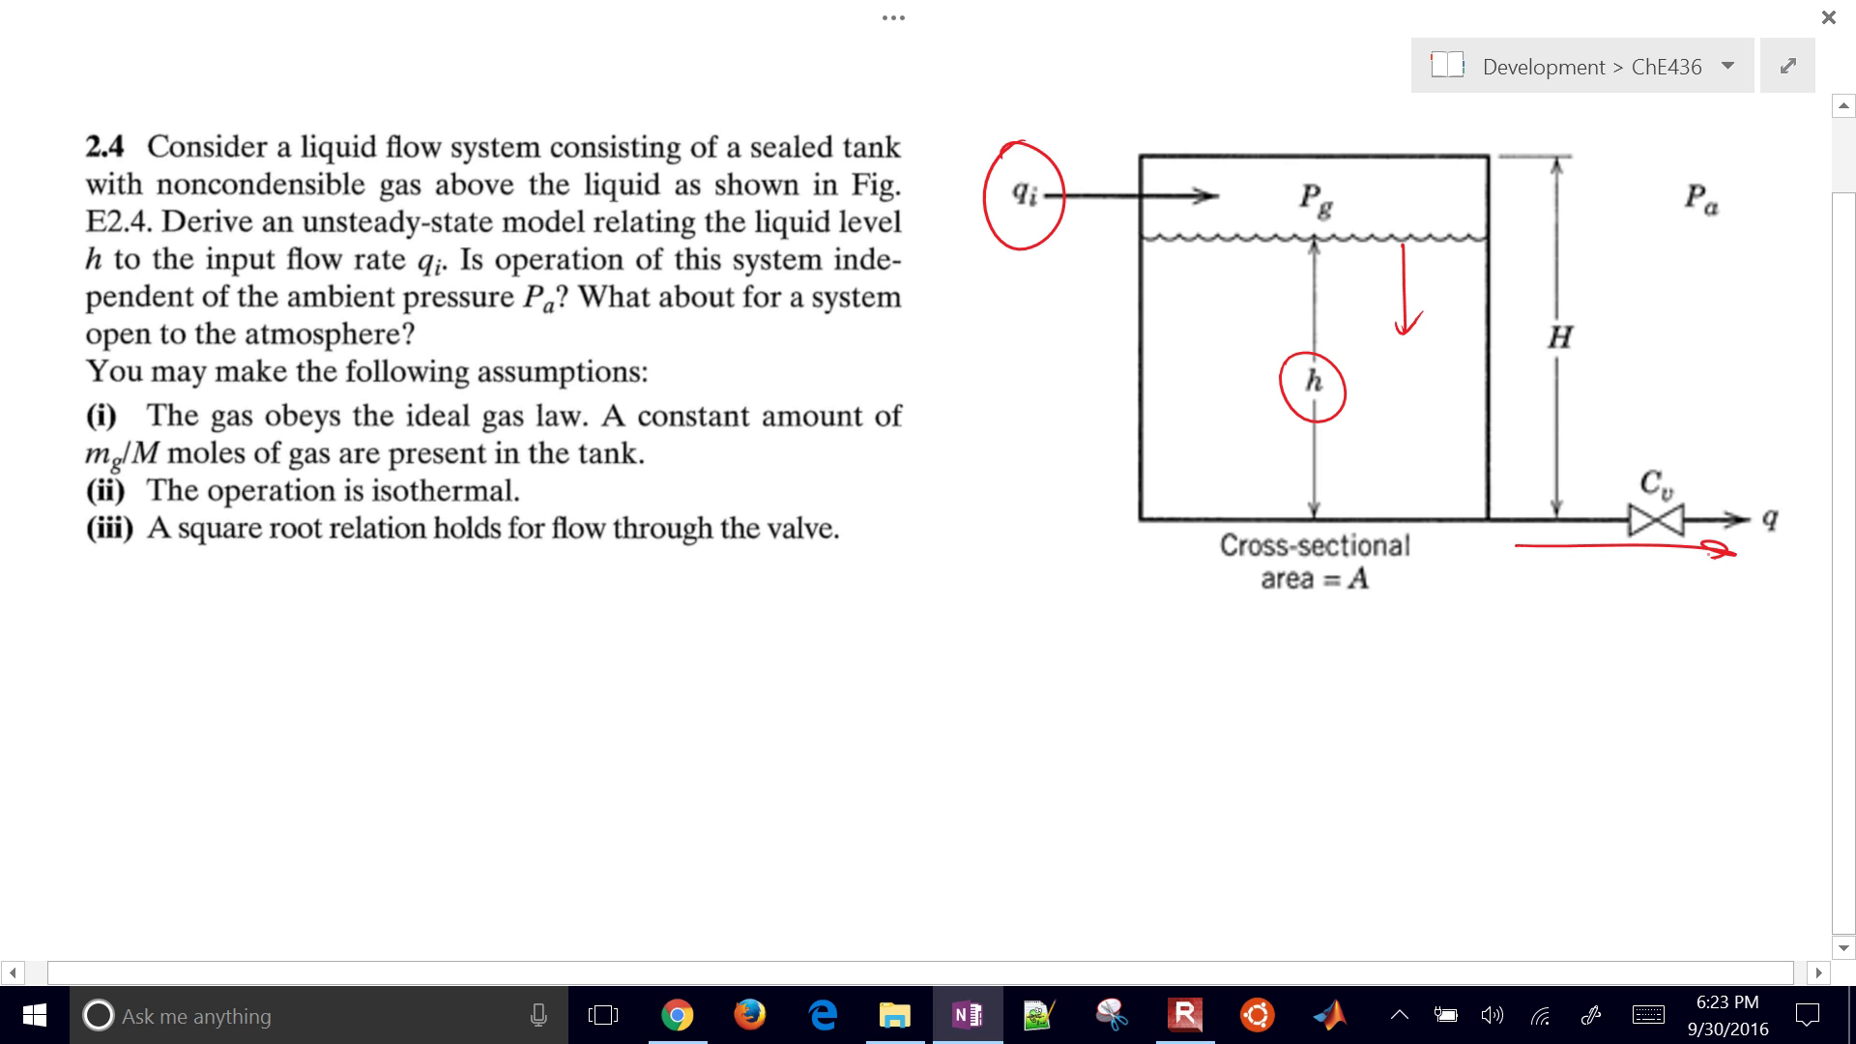
left_click(1406, 329)
- Erase the diagram ink and underline 'noncondensible gas above the liquid' and 'unsteady-state model relating the'
left_click(1339, 372)
left_click(1566, 546)
left_click(990, 228)
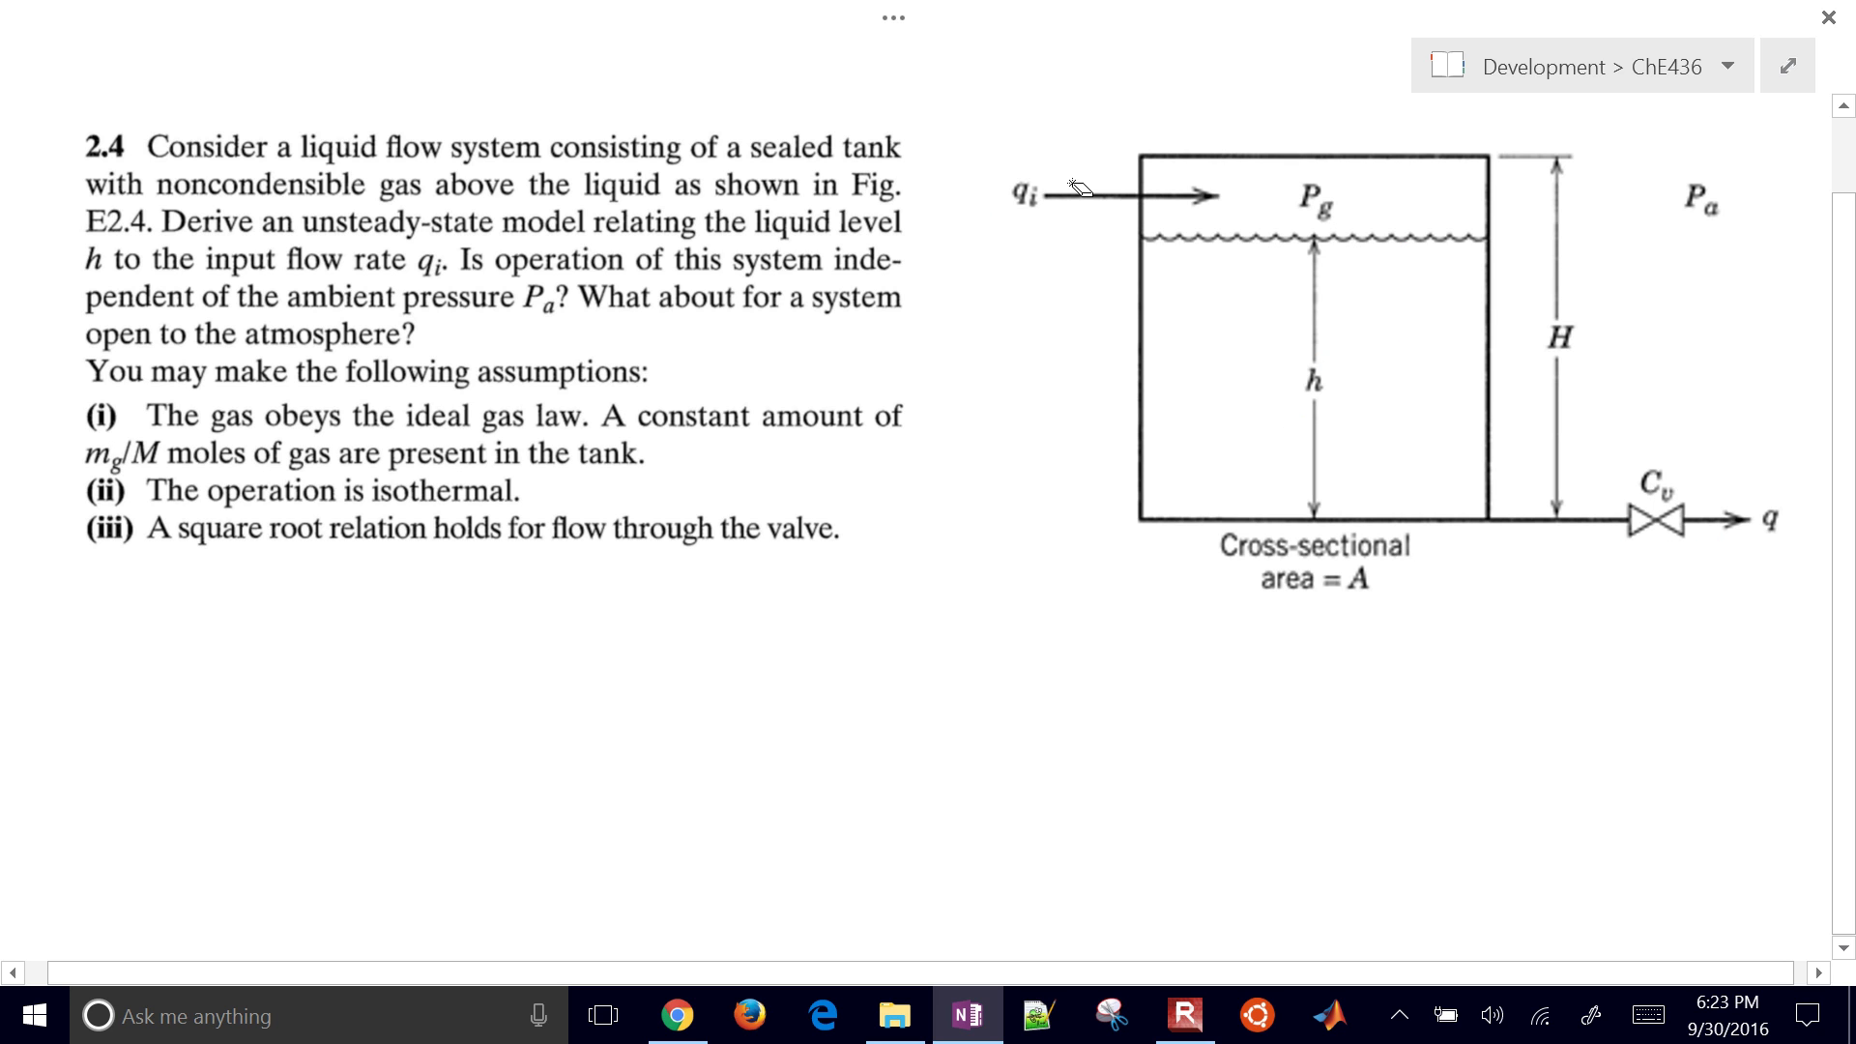
left_click_drag(161, 205, 667, 200)
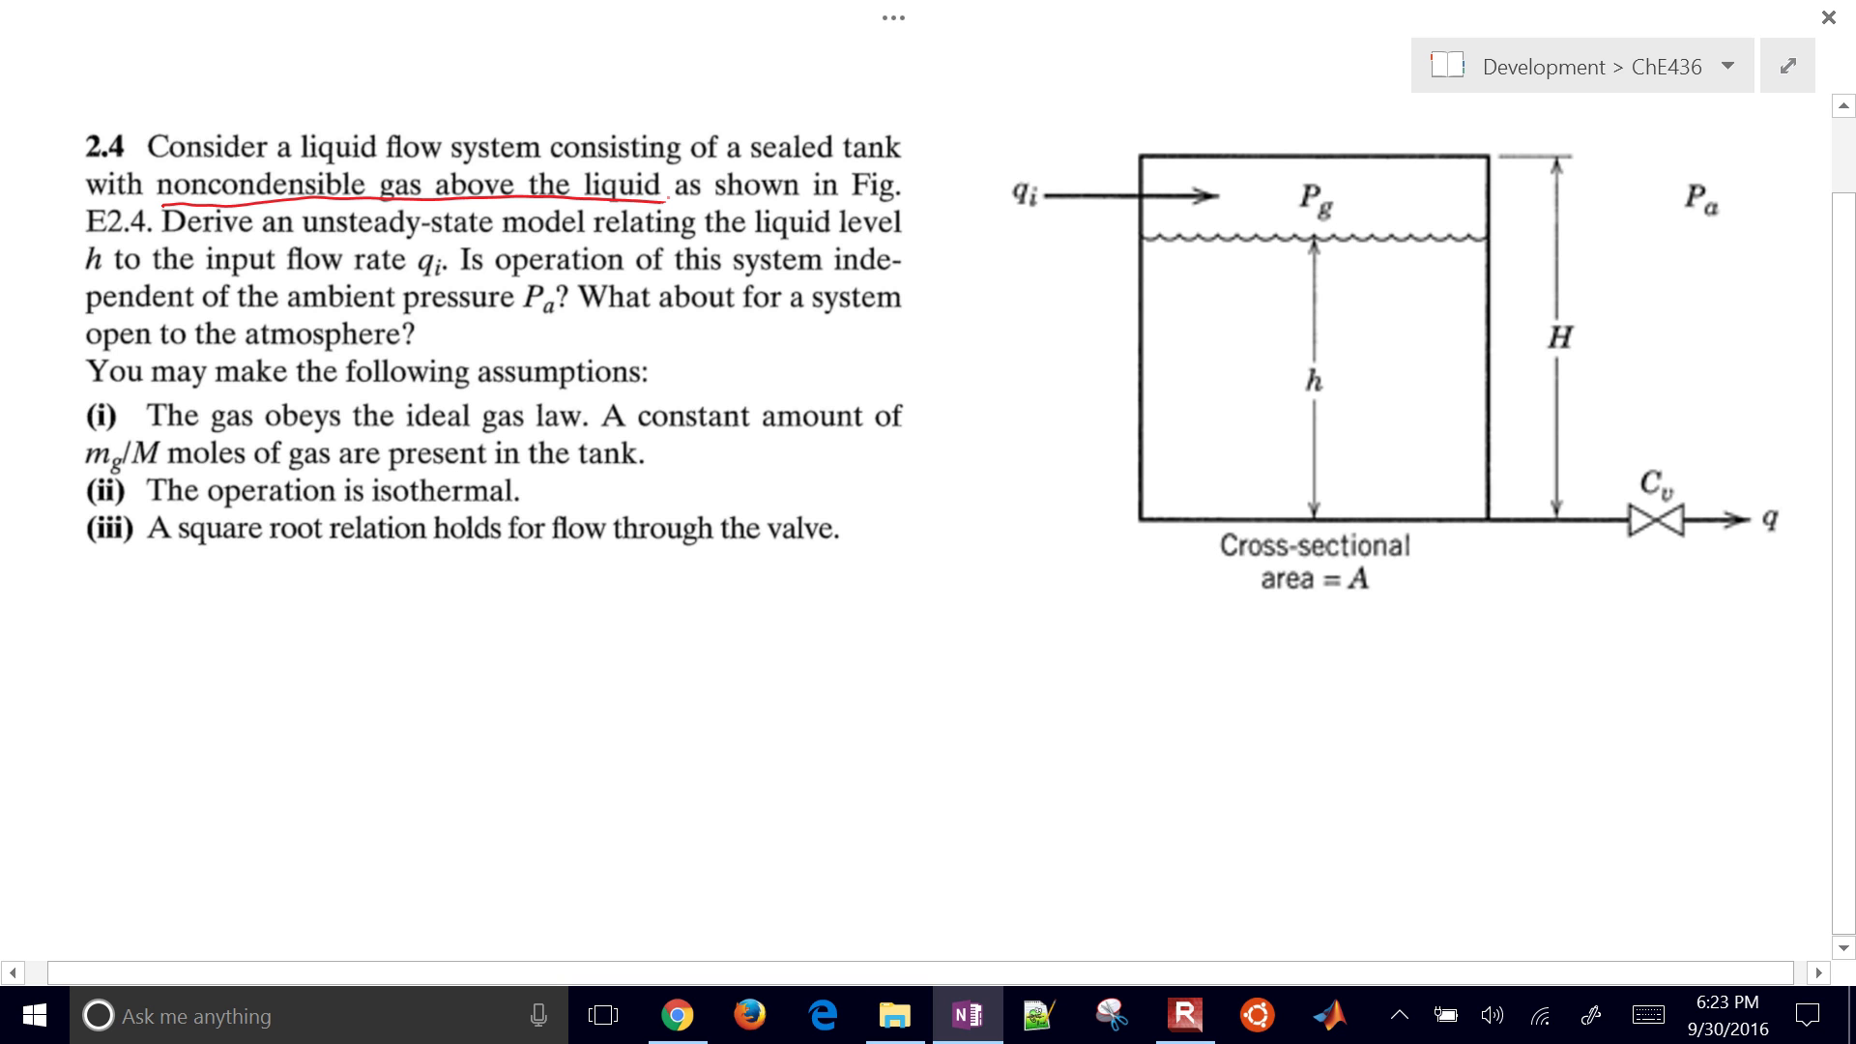
left_click_drag(307, 243, 759, 236)
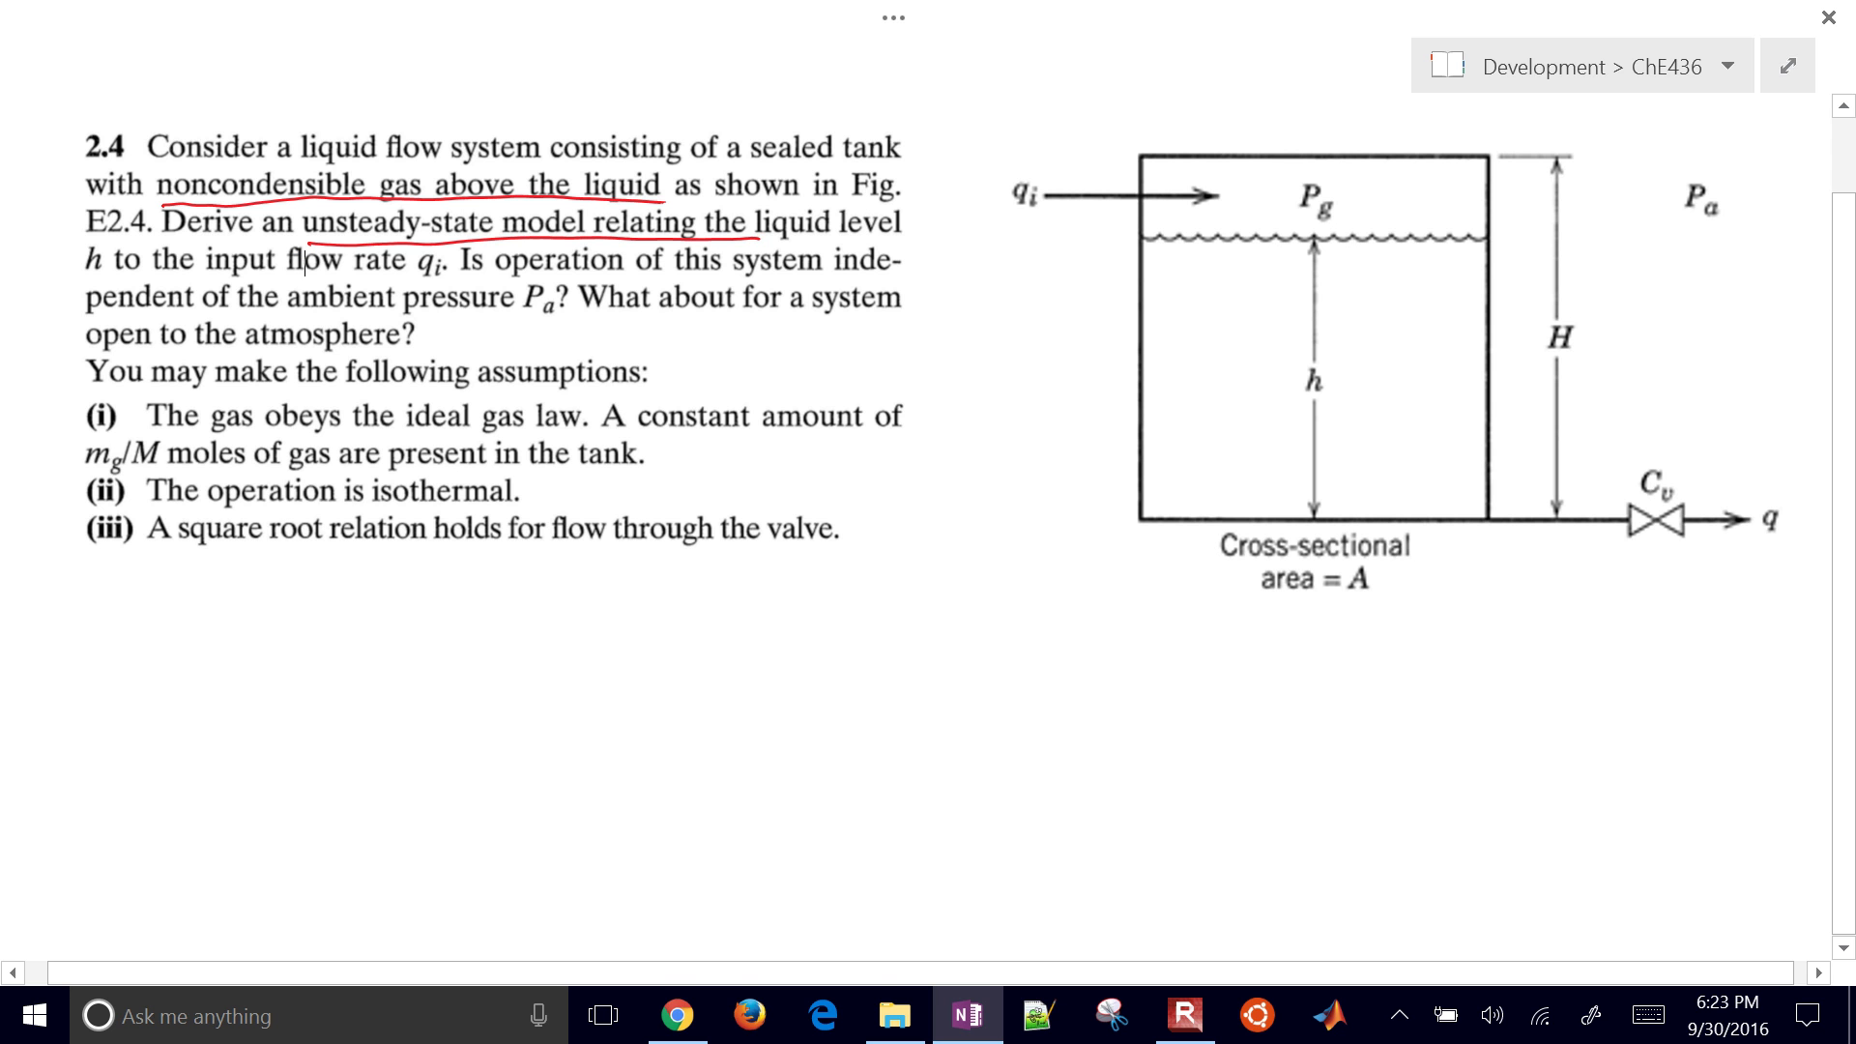
- Zoom into the problem text and circle h, qᵢ and Pₐ in red
scroll(306, 261, "up", 5)
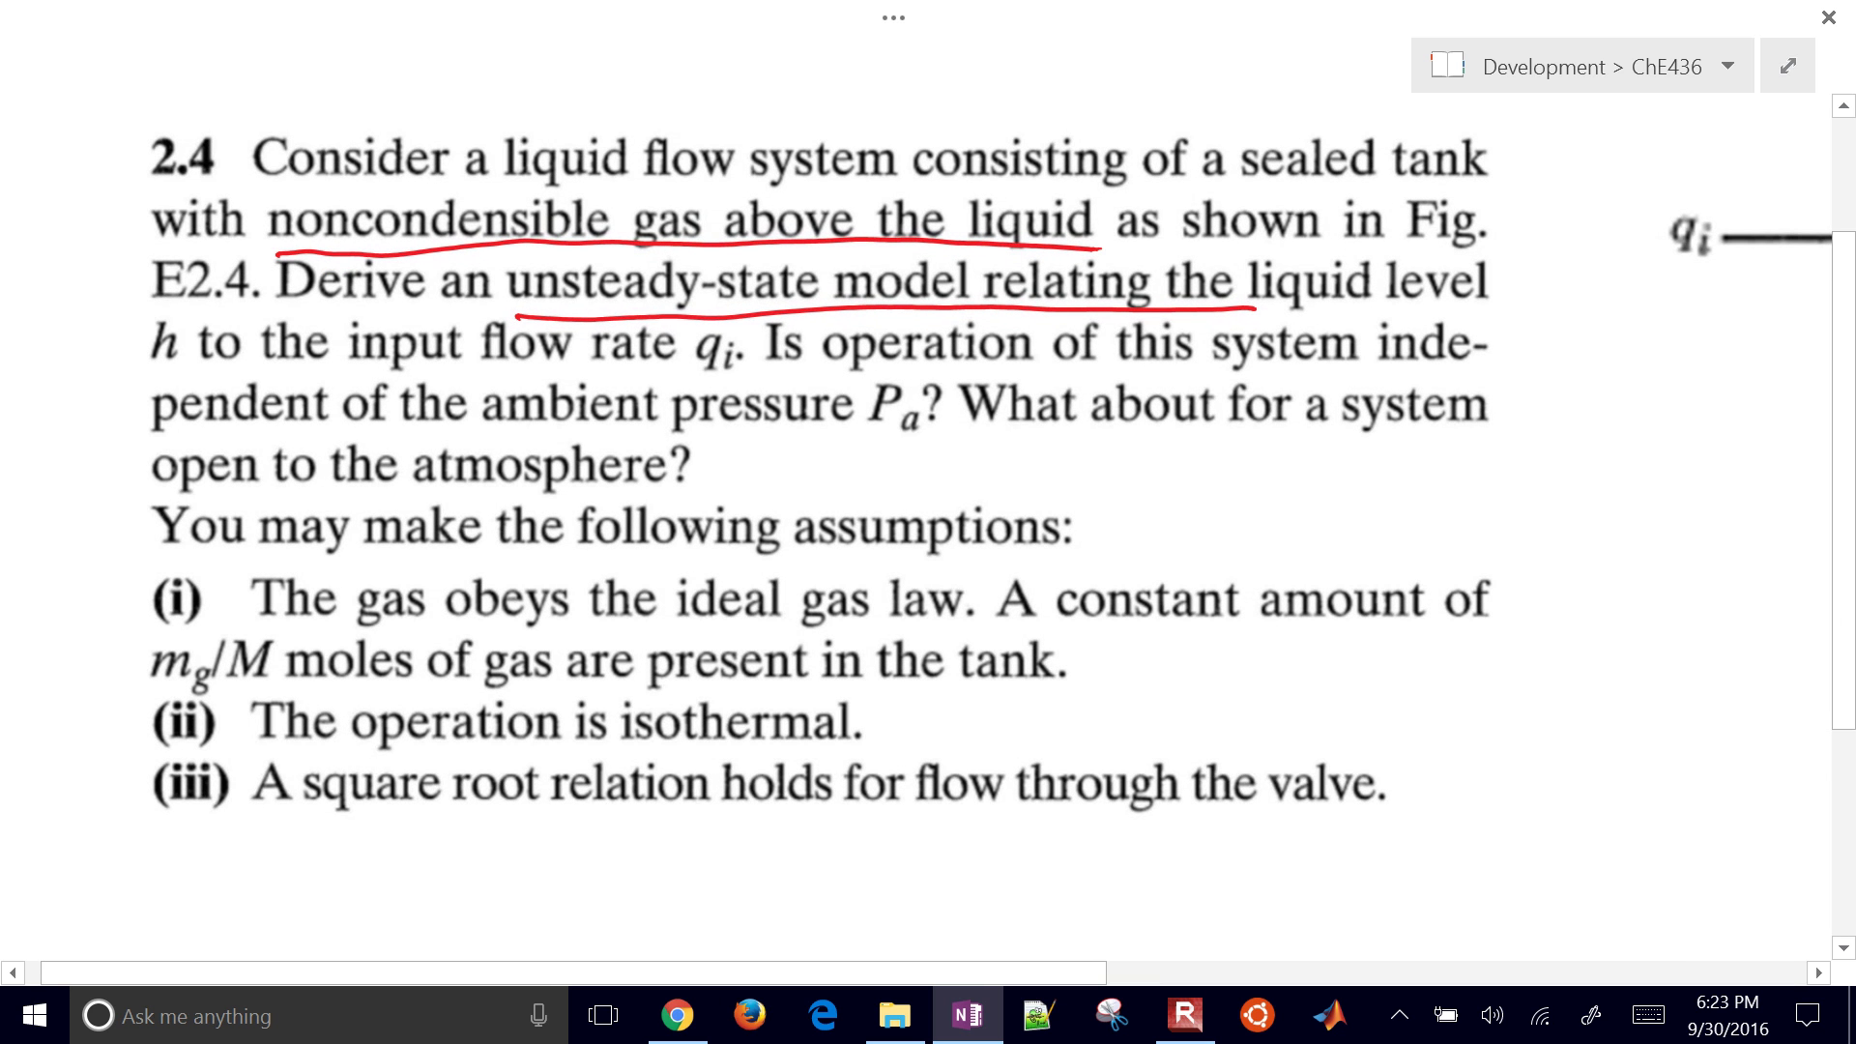
mouse_move(180, 305)
left_mouse_down()
mouse_move(136, 317)
mouse_move(193, 323)
left_mouse_up()
mouse_move(736, 314)
left_mouse_down()
mouse_move(697, 334)
mouse_move(748, 333)
left_mouse_up()
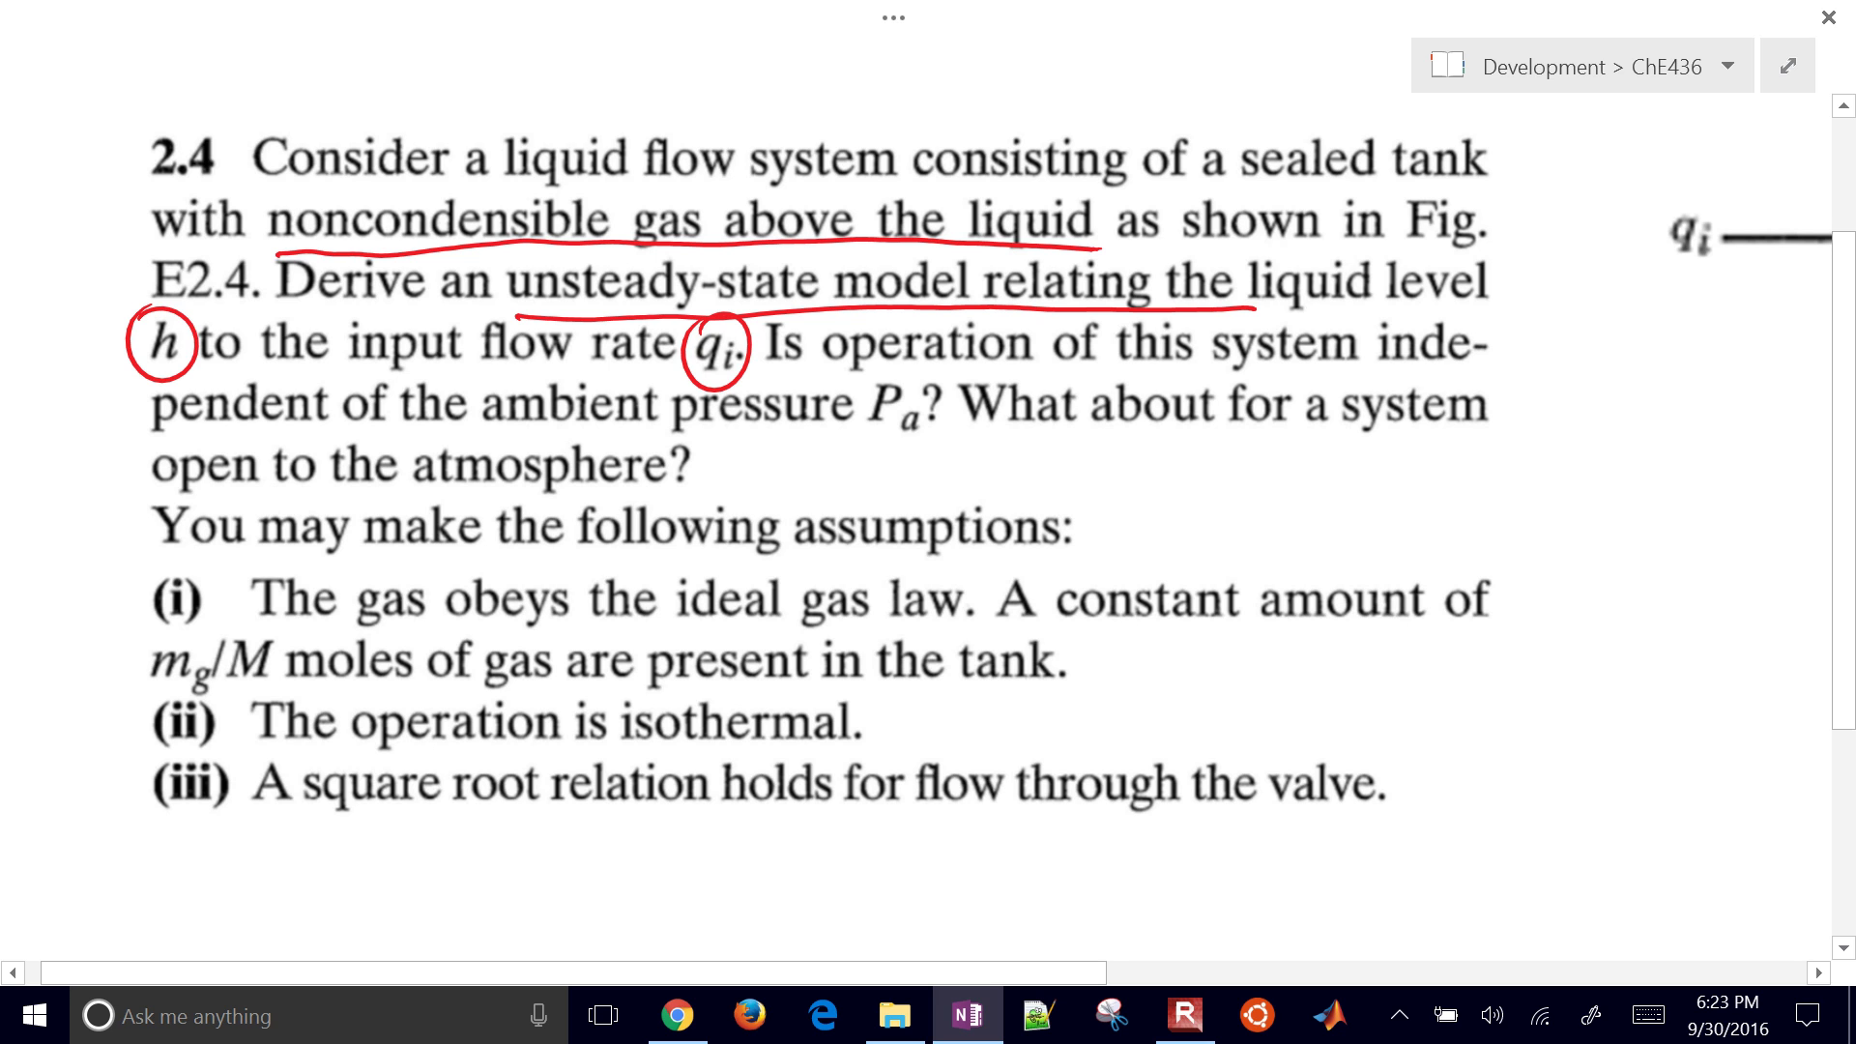
mouse_move(906, 368)
left_mouse_down()
mouse_move(870, 443)
mouse_move(918, 384)
left_mouse_up()
- Handwrite 'Pa = Pg' below the circled Pₐ
mouse_move(970, 456)
left_mouse_down()
mouse_move(973, 487)
mouse_move(970, 471)
left_mouse_up()
left_click_drag(1006, 476, 1013, 491)
left_click_drag(1034, 467, 1050, 477)
mouse_move(1069, 462)
left_mouse_down()
mouse_move(1078, 487)
mouse_move(1073, 470)
left_mouse_up()
mouse_move(1108, 470)
left_mouse_down()
mouse_move(956, 488)
mouse_move(1148, 460)
mouse_move(1079, 478)
mouse_move(1029, 453)
mouse_move(846, 440)
mouse_move(703, 355)
mouse_move(654, 300)
mouse_move(733, 244)
mouse_move(498, 342)
mouse_move(178, 350)
left_mouse_up()
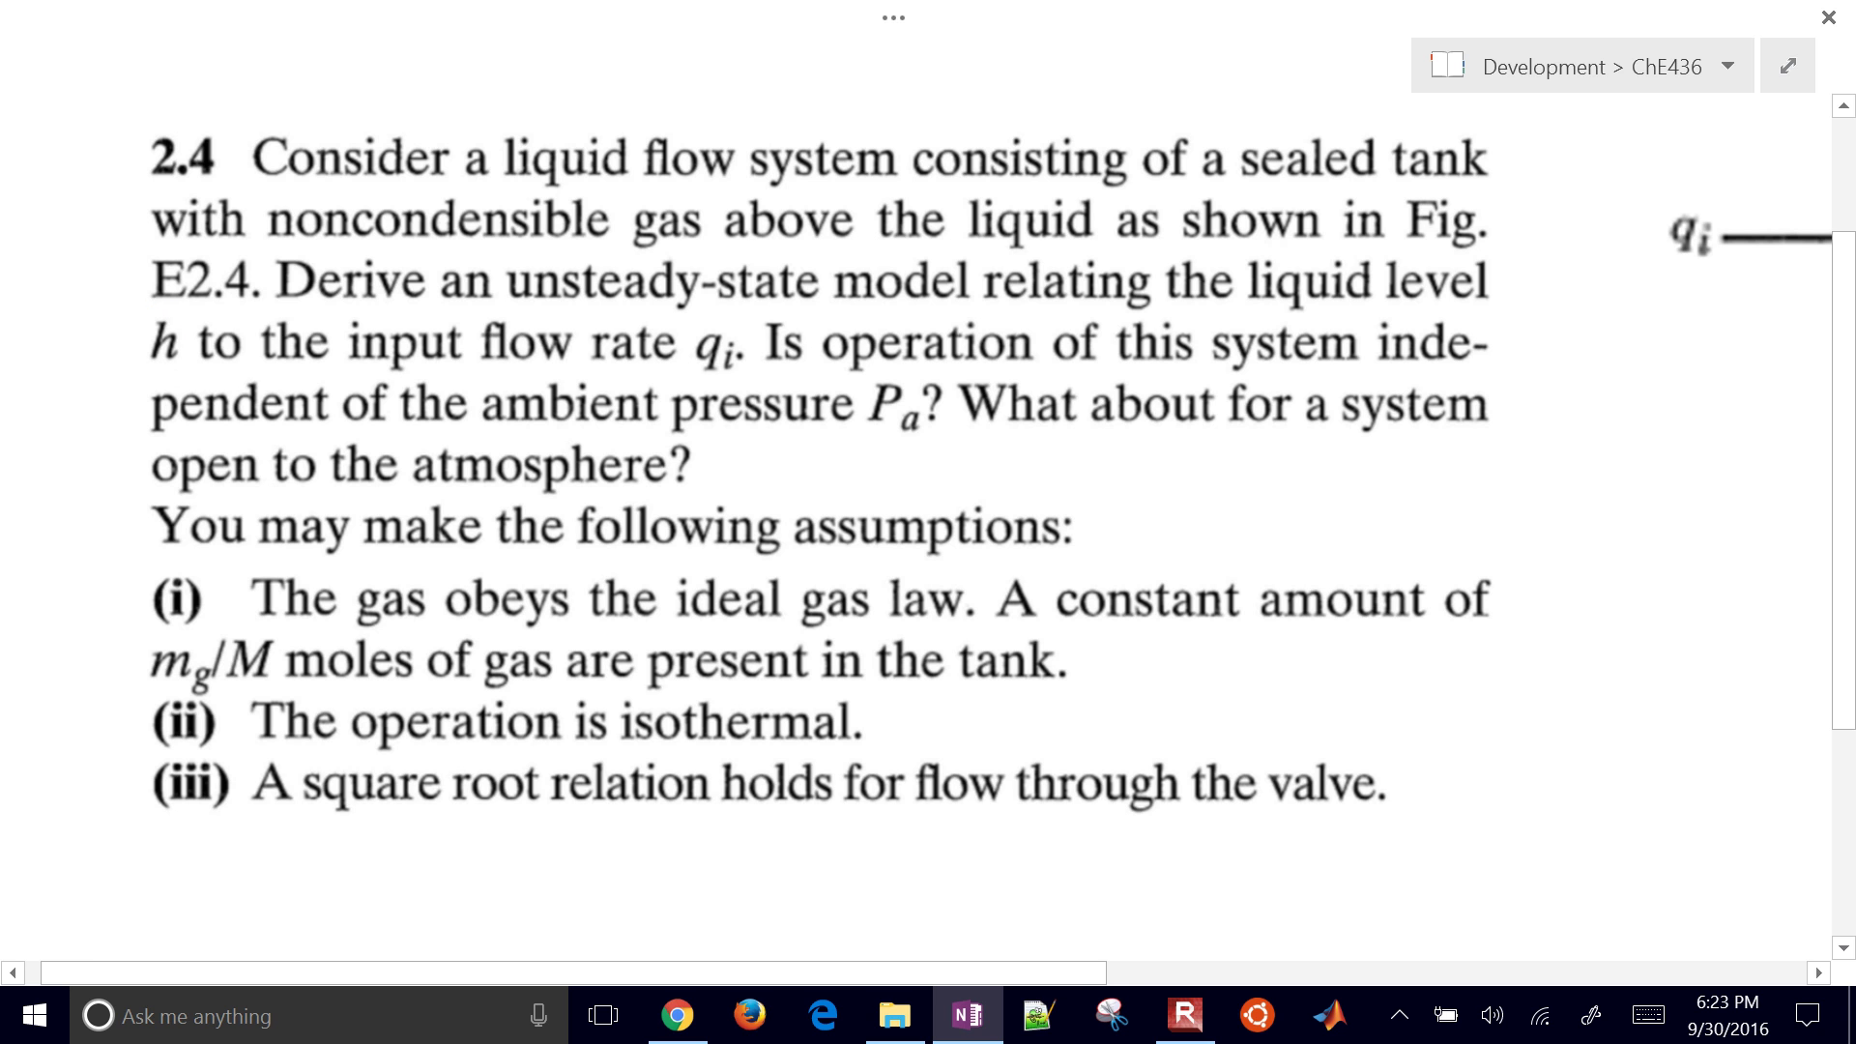
- Circle mg/M in assumption (i) and underline 'operation is isothermal'
scroll(242, 379, "down", 3)
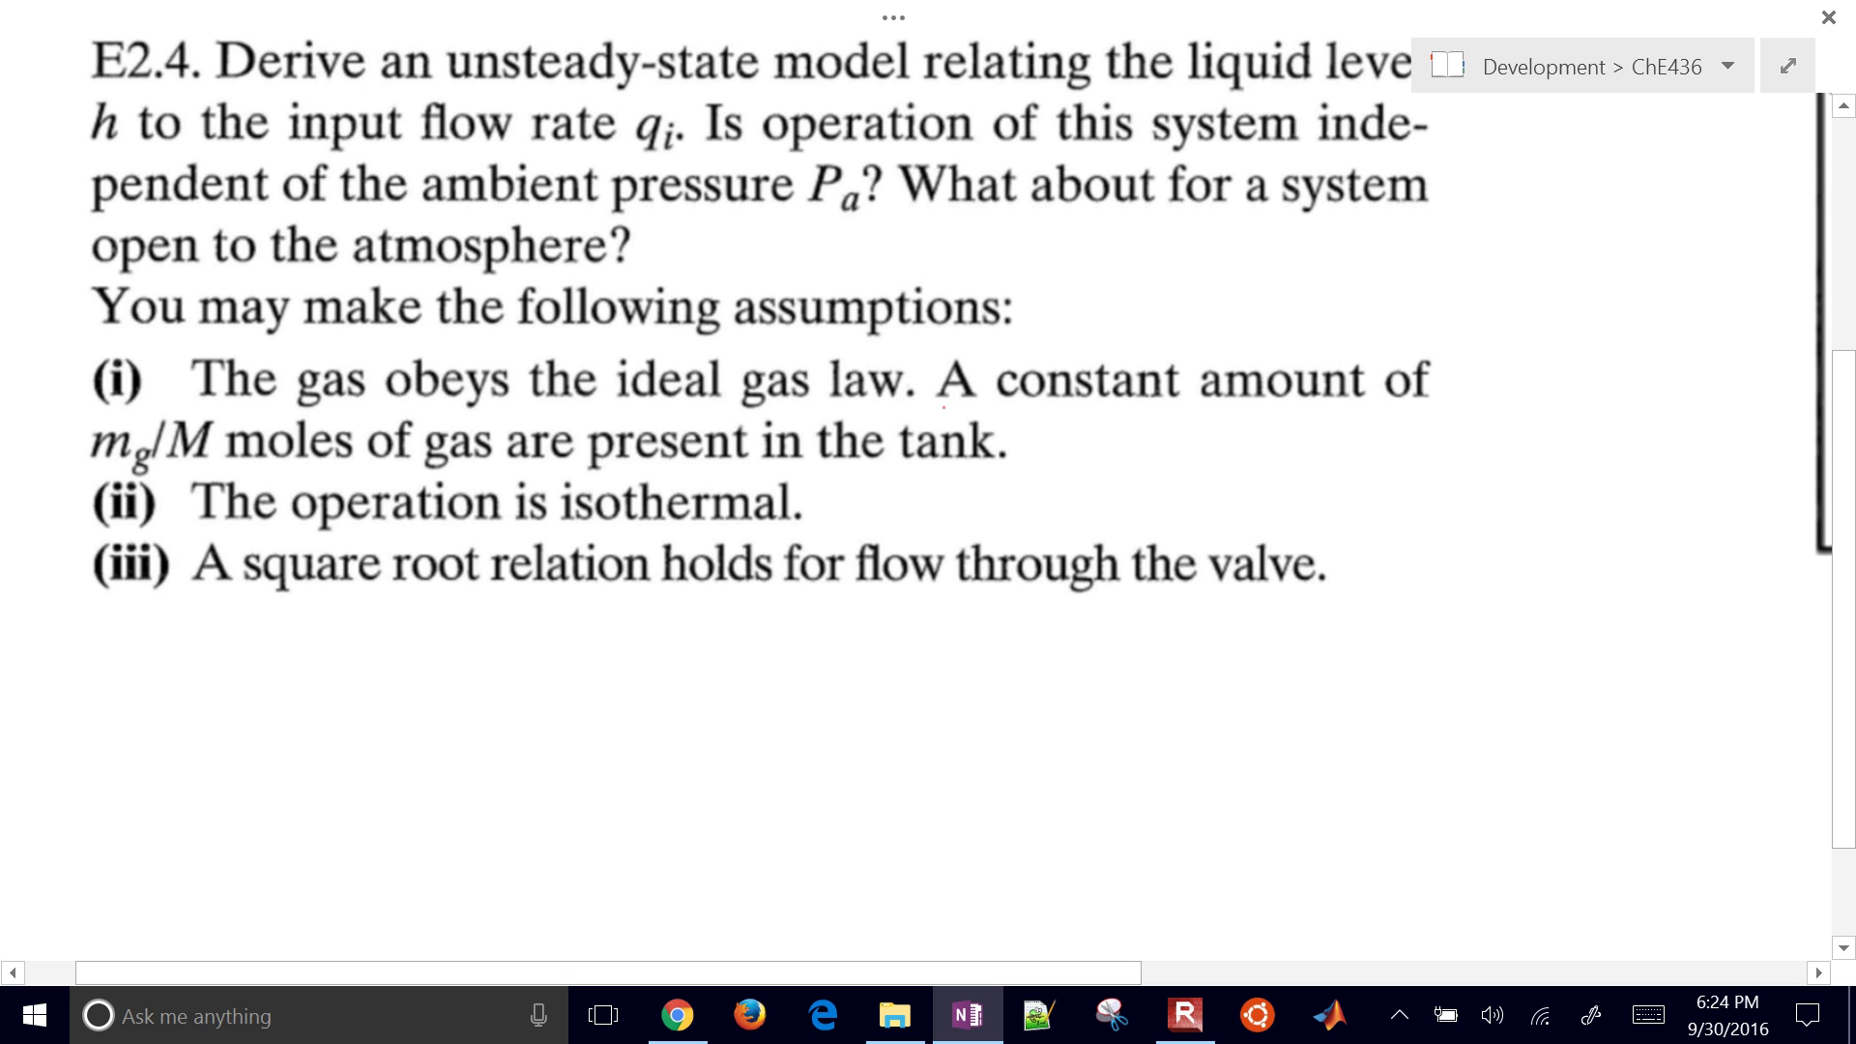
mouse_move(60, 426)
left_mouse_down()
mouse_move(171, 479)
mouse_move(97, 404)
left_mouse_up()
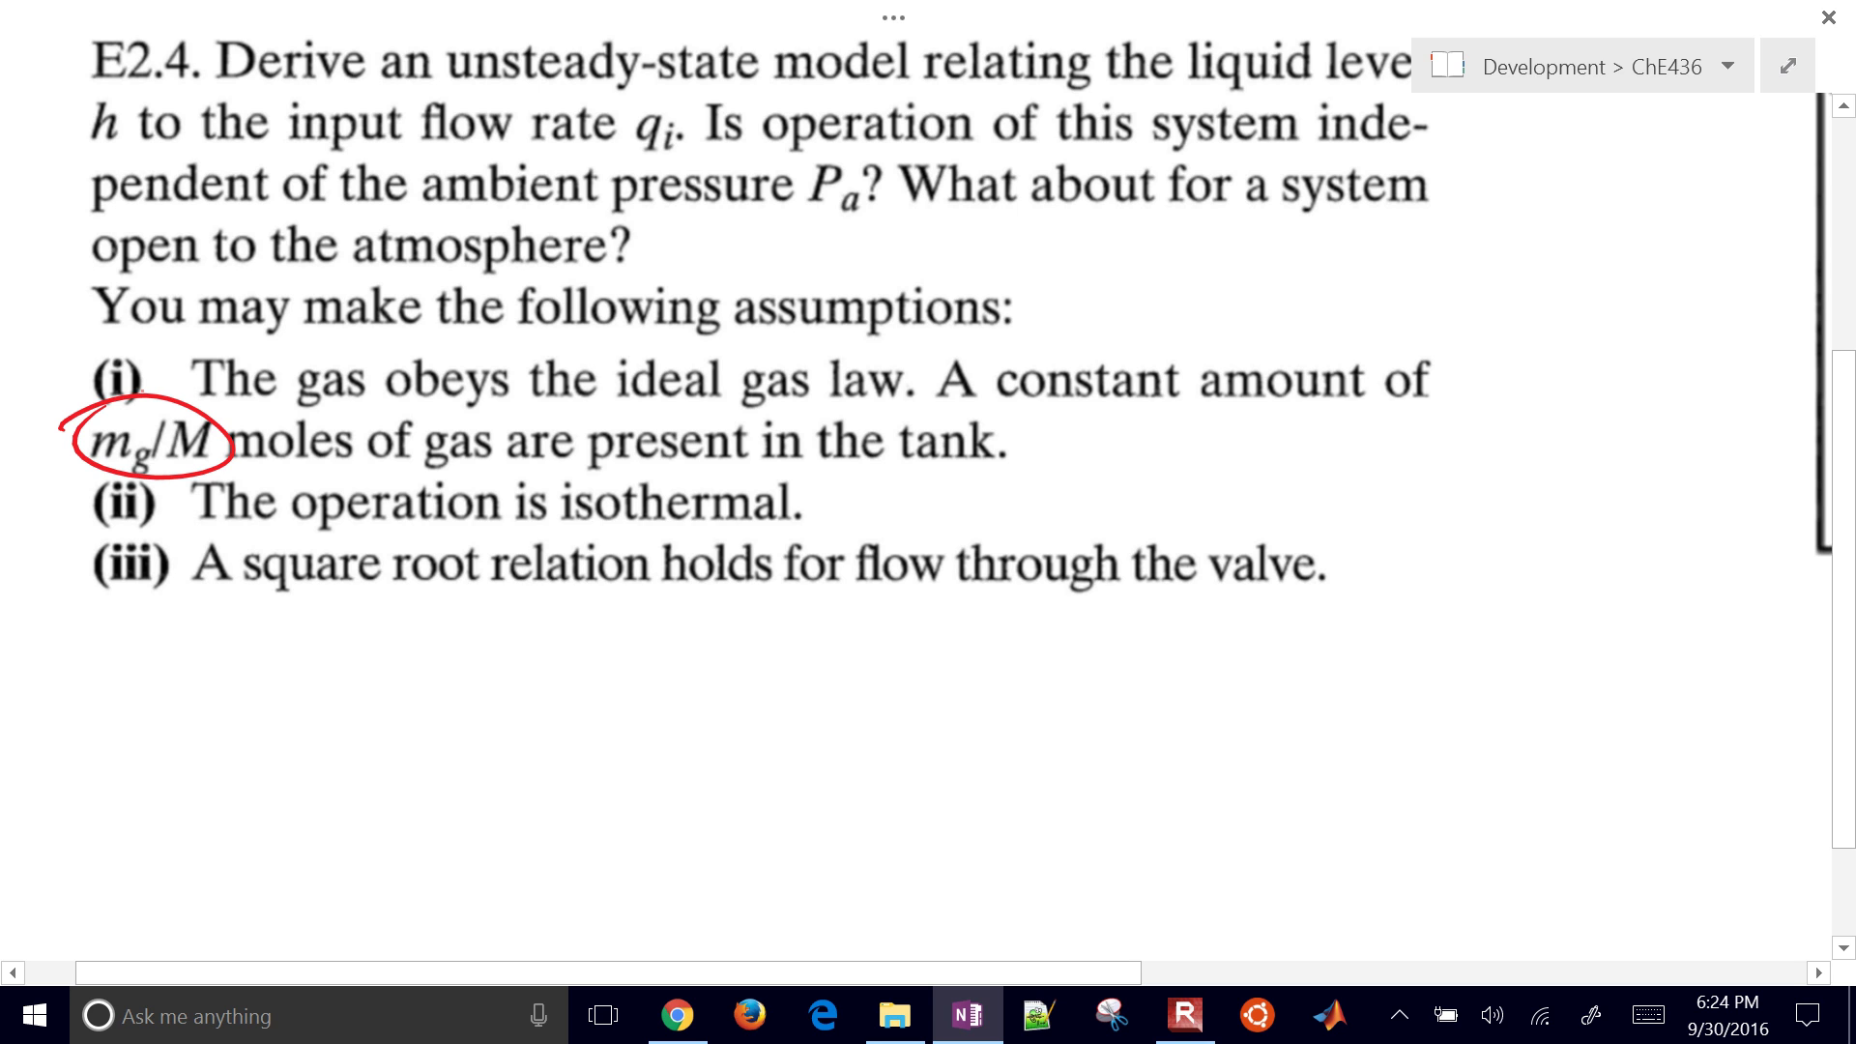
left_click_drag(305, 530, 783, 519)
left_click(846, 498)
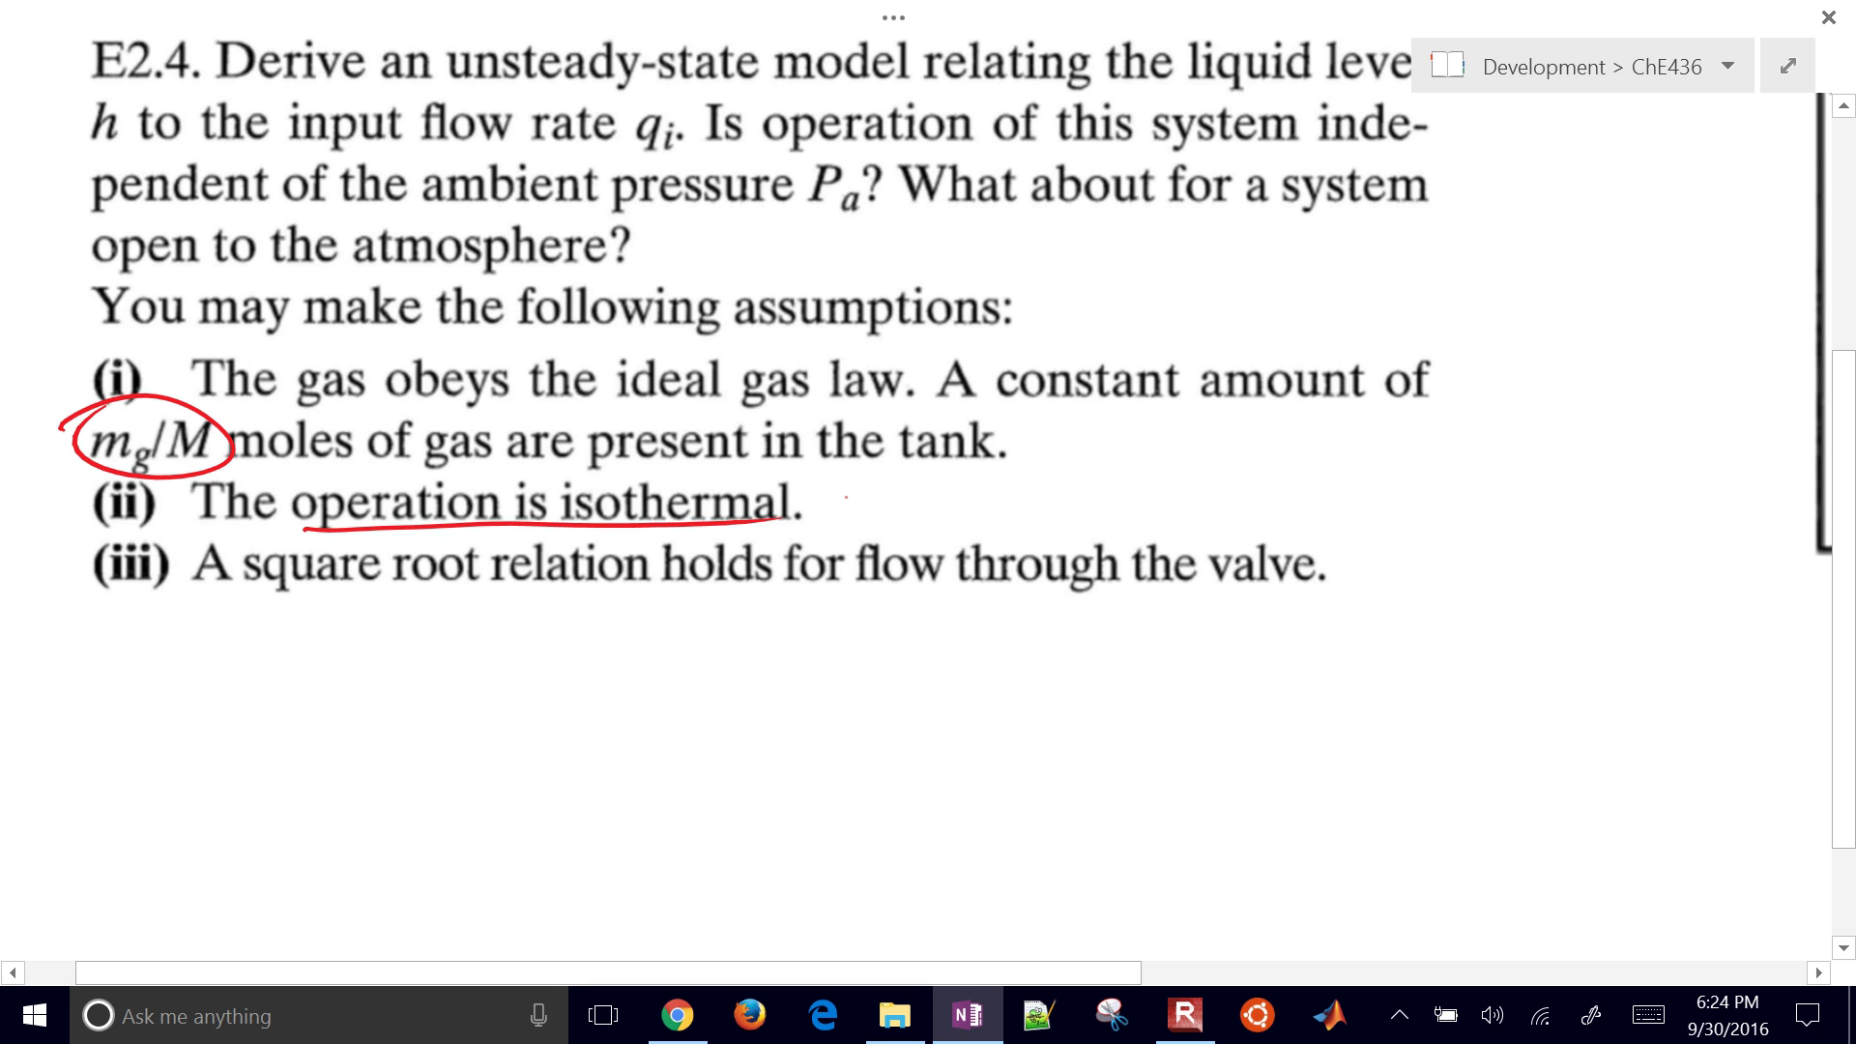
- Handwrite 'T = constant' beside the isothermal assumption
mouse_move(920, 486)
left_mouse_down()
mouse_move(919, 517)
mouse_move(938, 477)
mouse_move(986, 494)
left_mouse_up()
left_click_drag(970, 508, 1133, 513)
left_click_drag(1127, 497, 1210, 510)
left_click_drag(1200, 497, 1220, 494)
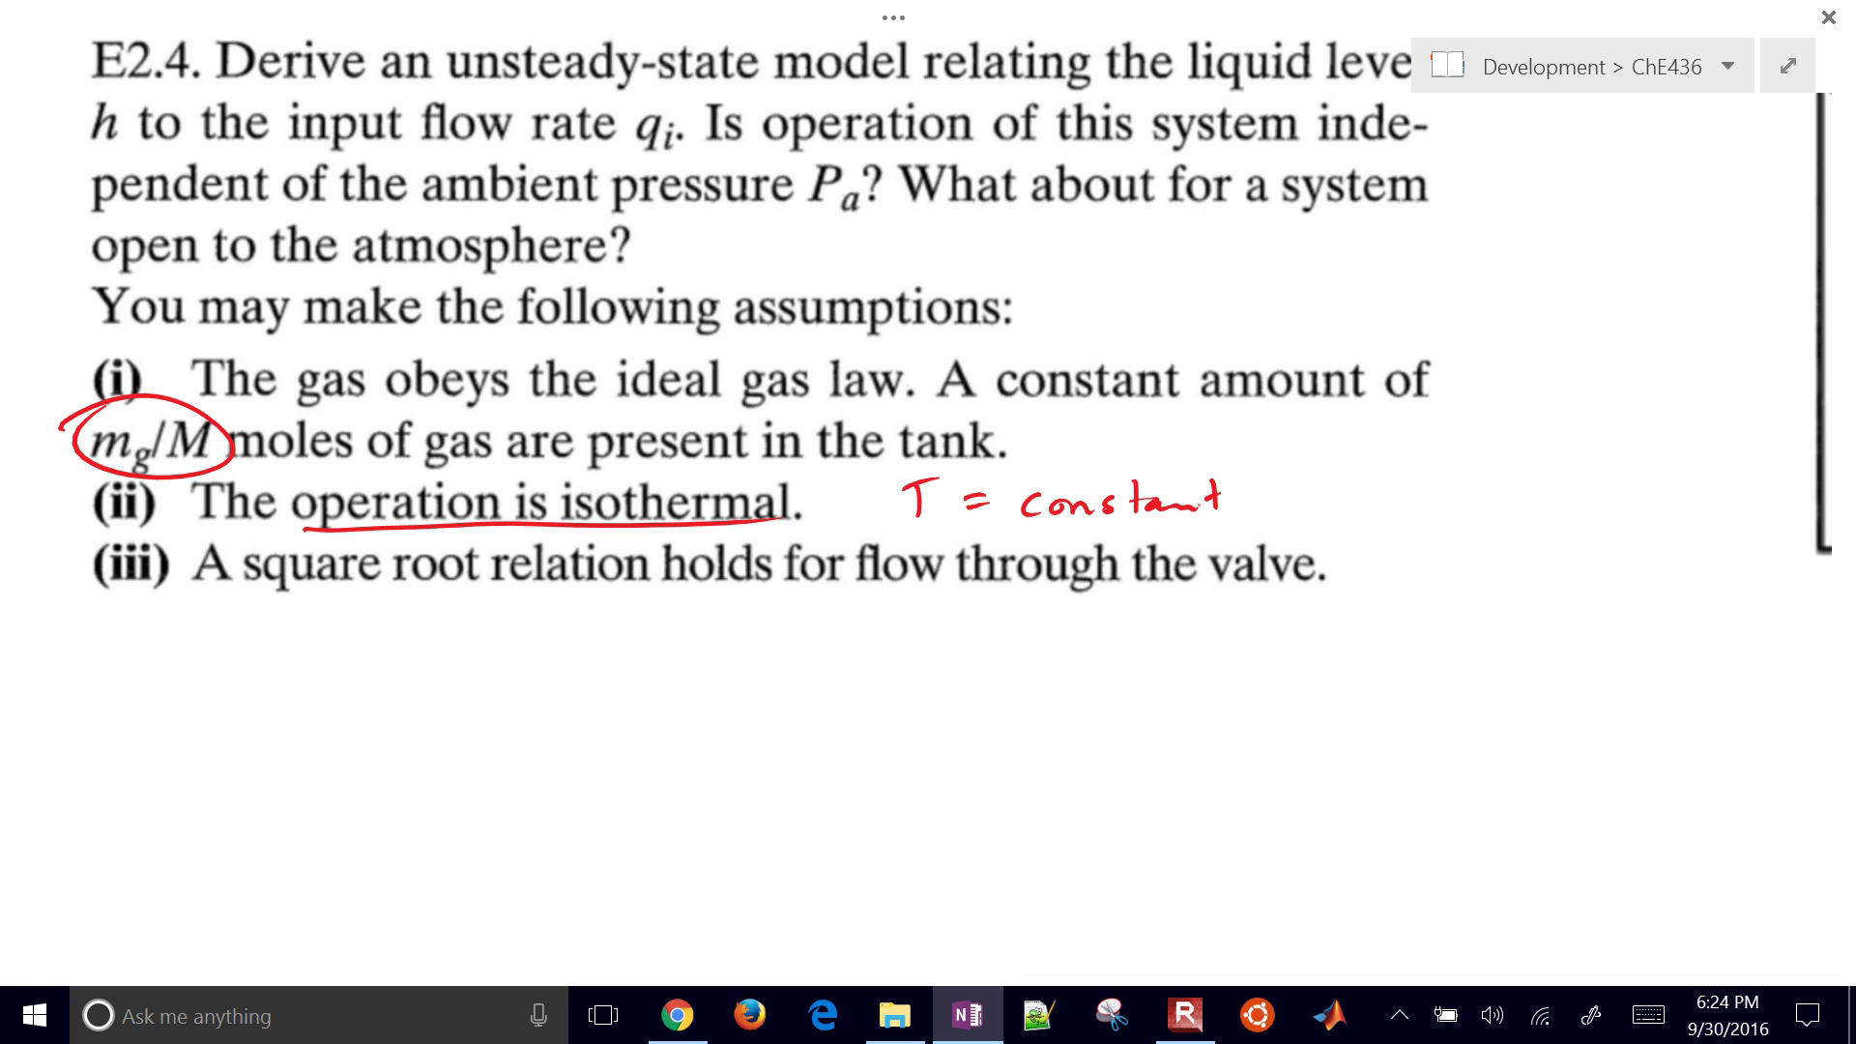
- Handwrite q = Cv f √(ΔPv/gs) under assumption (iii), with an arrow from f to Cv
mouse_move(855, 696)
left_mouse_down()
mouse_move(895, 762)
mouse_move(1023, 626)
mouse_move(956, 674)
mouse_move(1001, 683)
mouse_move(1010, 707)
mouse_move(959, 781)
mouse_move(986, 773)
left_mouse_up()
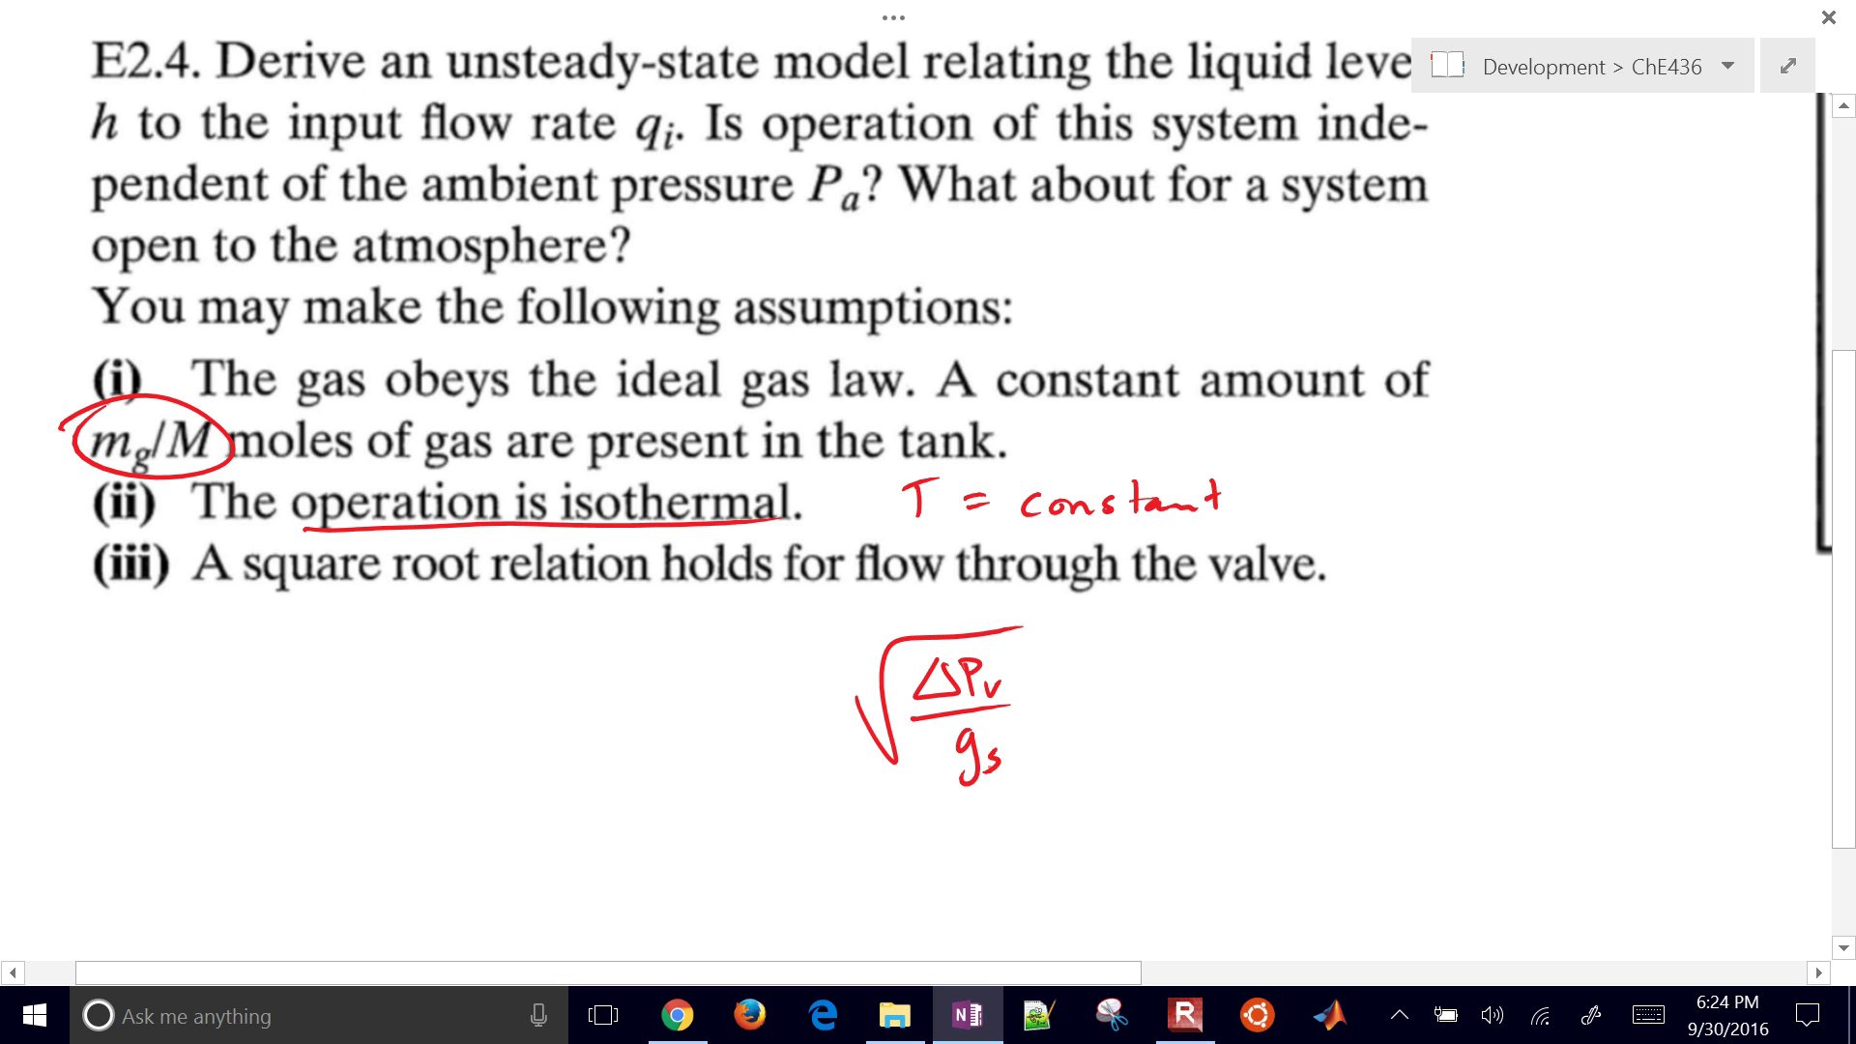
mouse_move(585, 683)
left_mouse_down()
mouse_move(594, 768)
mouse_move(614, 713)
mouse_move(691, 672)
left_mouse_up()
mouse_move(660, 694)
left_mouse_down()
mouse_move(851, 705)
mouse_move(824, 788)
left_mouse_up()
mouse_move(837, 654)
left_mouse_down()
mouse_move(757, 651)
mouse_move(787, 658)
left_mouse_up()
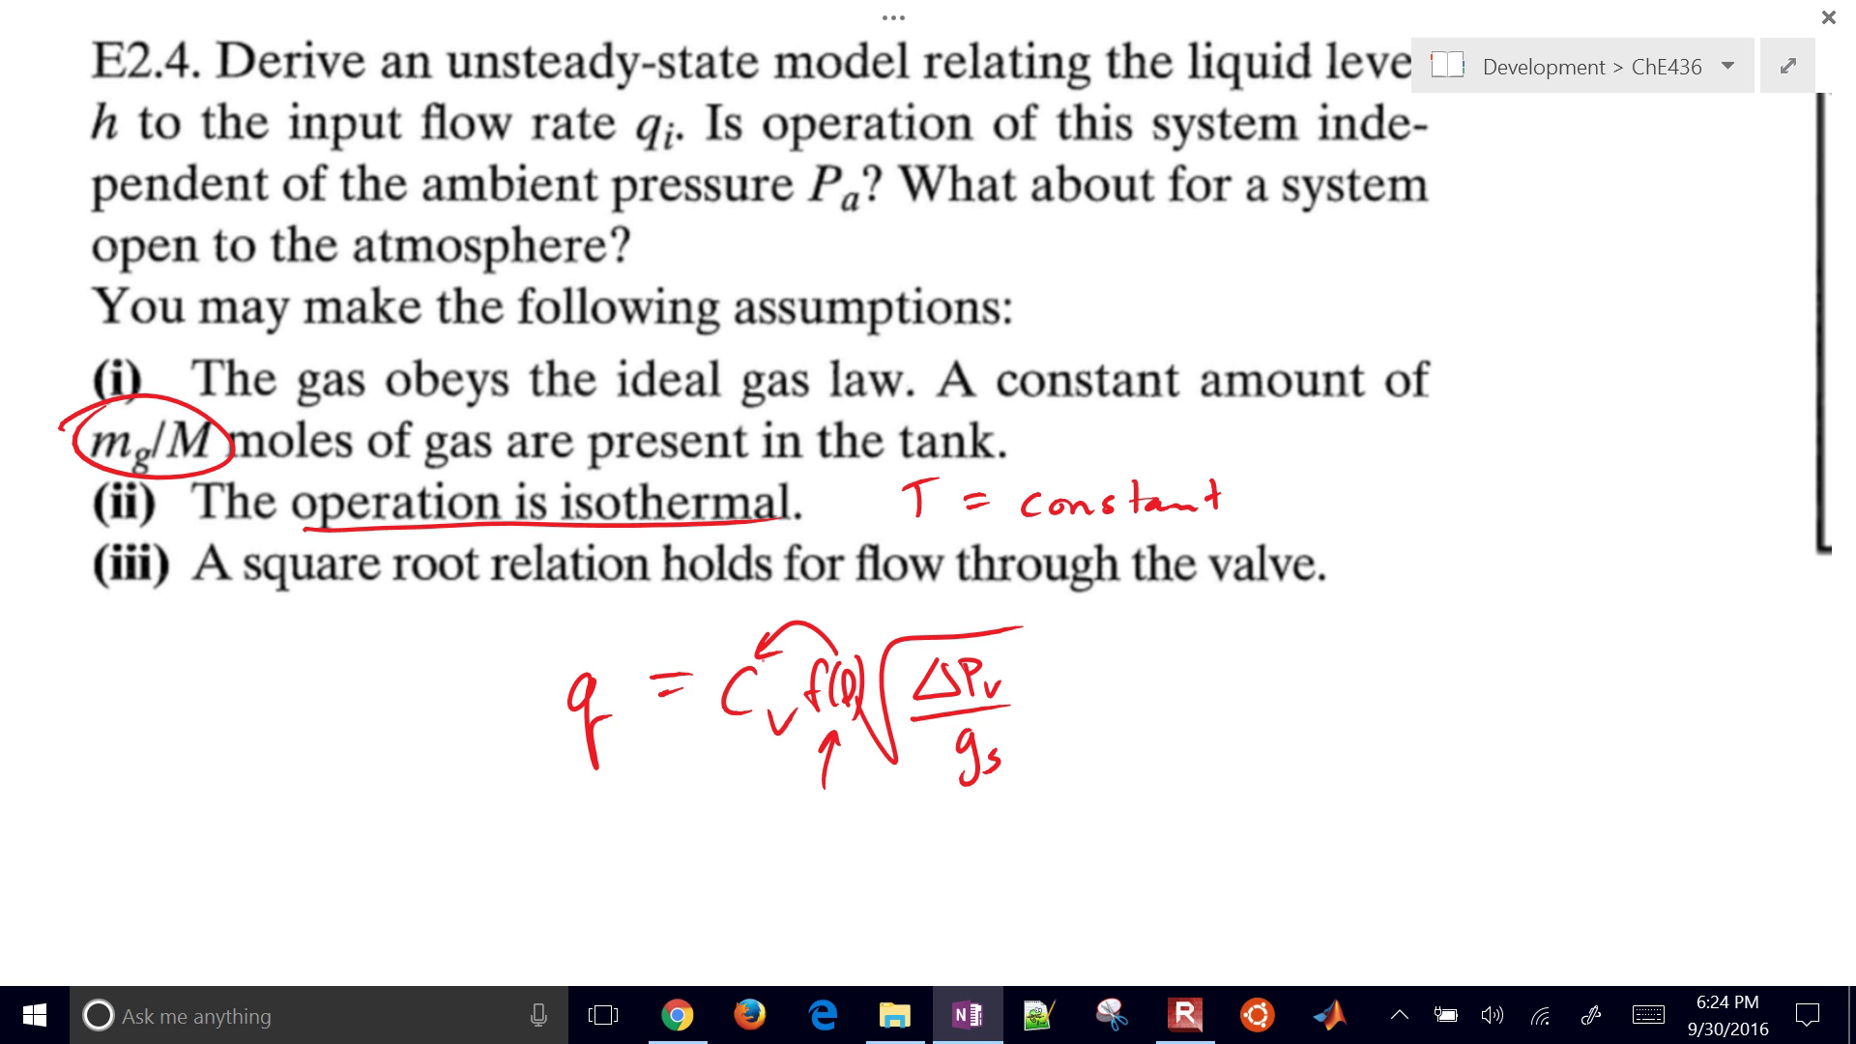
- Pan to the tank diagram beside the valve equation and erase the loop drawn around it
scroll(928, 513, "right", 6)
scroll(928, 512, "down", 5)
scroll(928, 512, "left", 2)
scroll(928, 512, "down", 4)
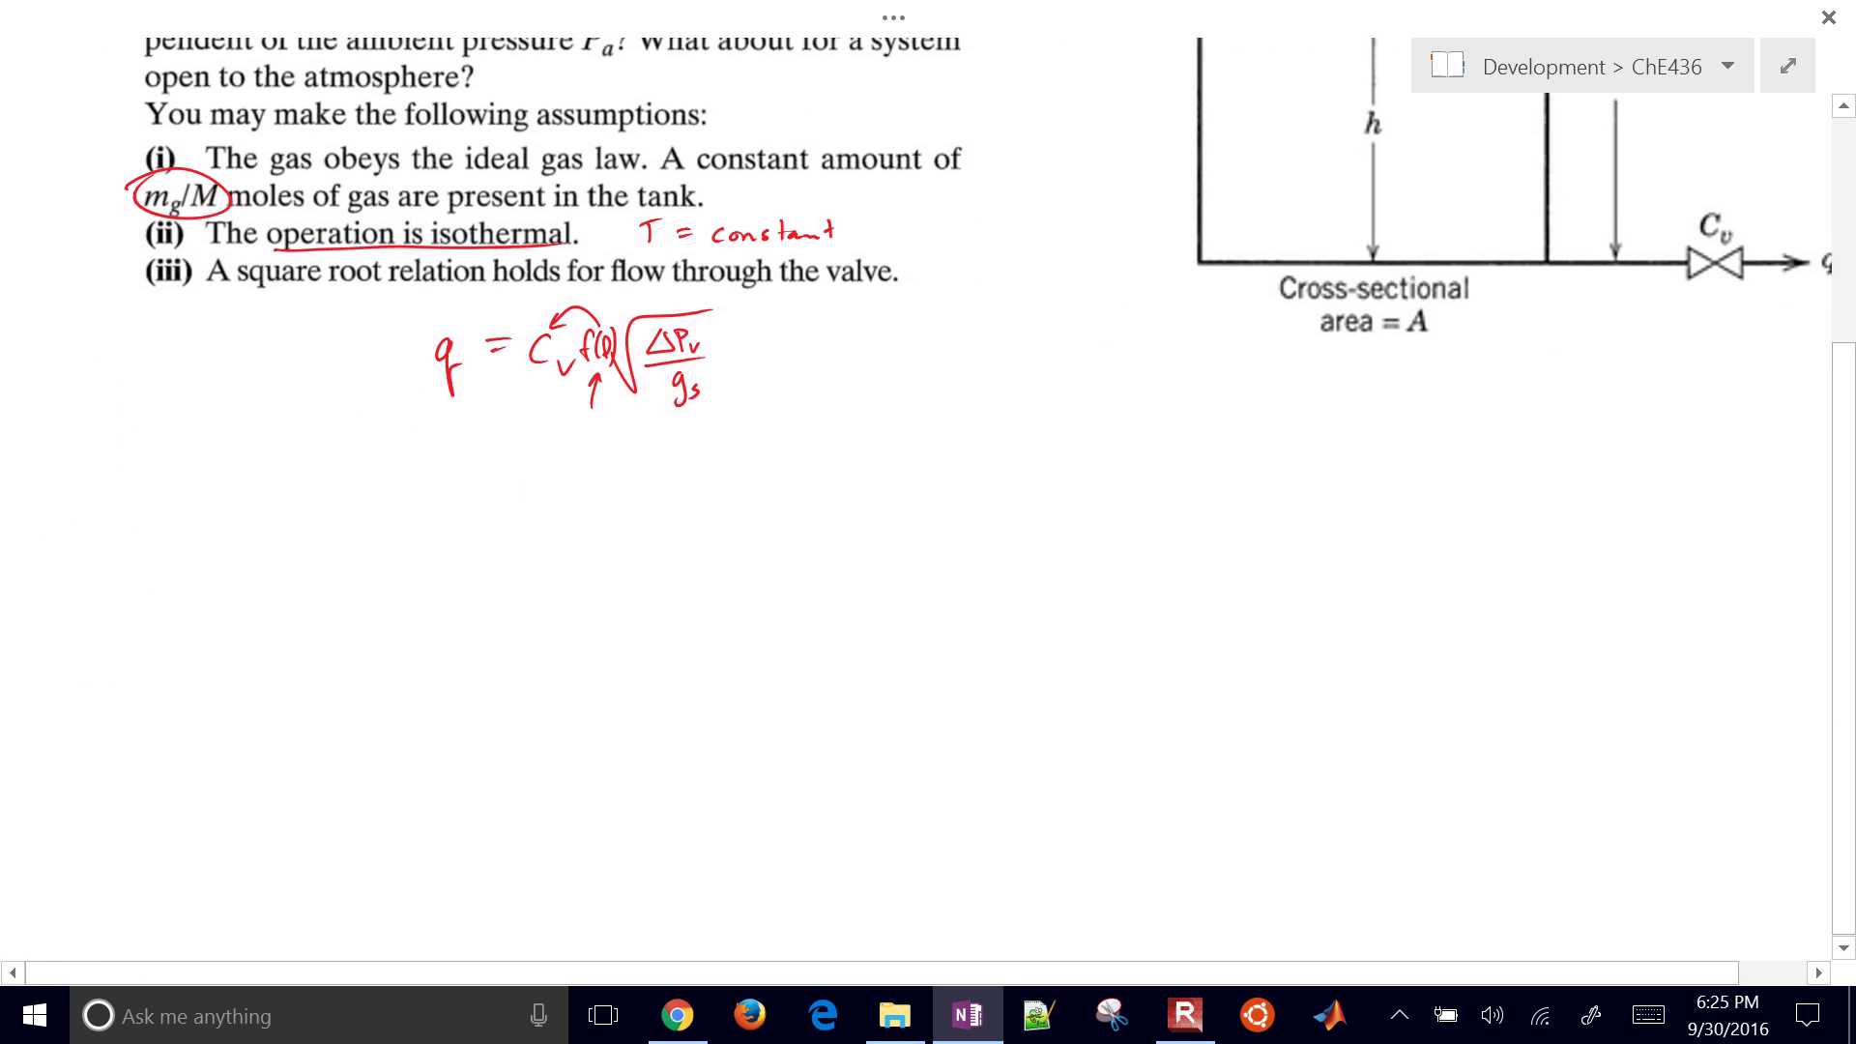
scroll(928, 513, "down", 3)
scroll(928, 513, "up", 3)
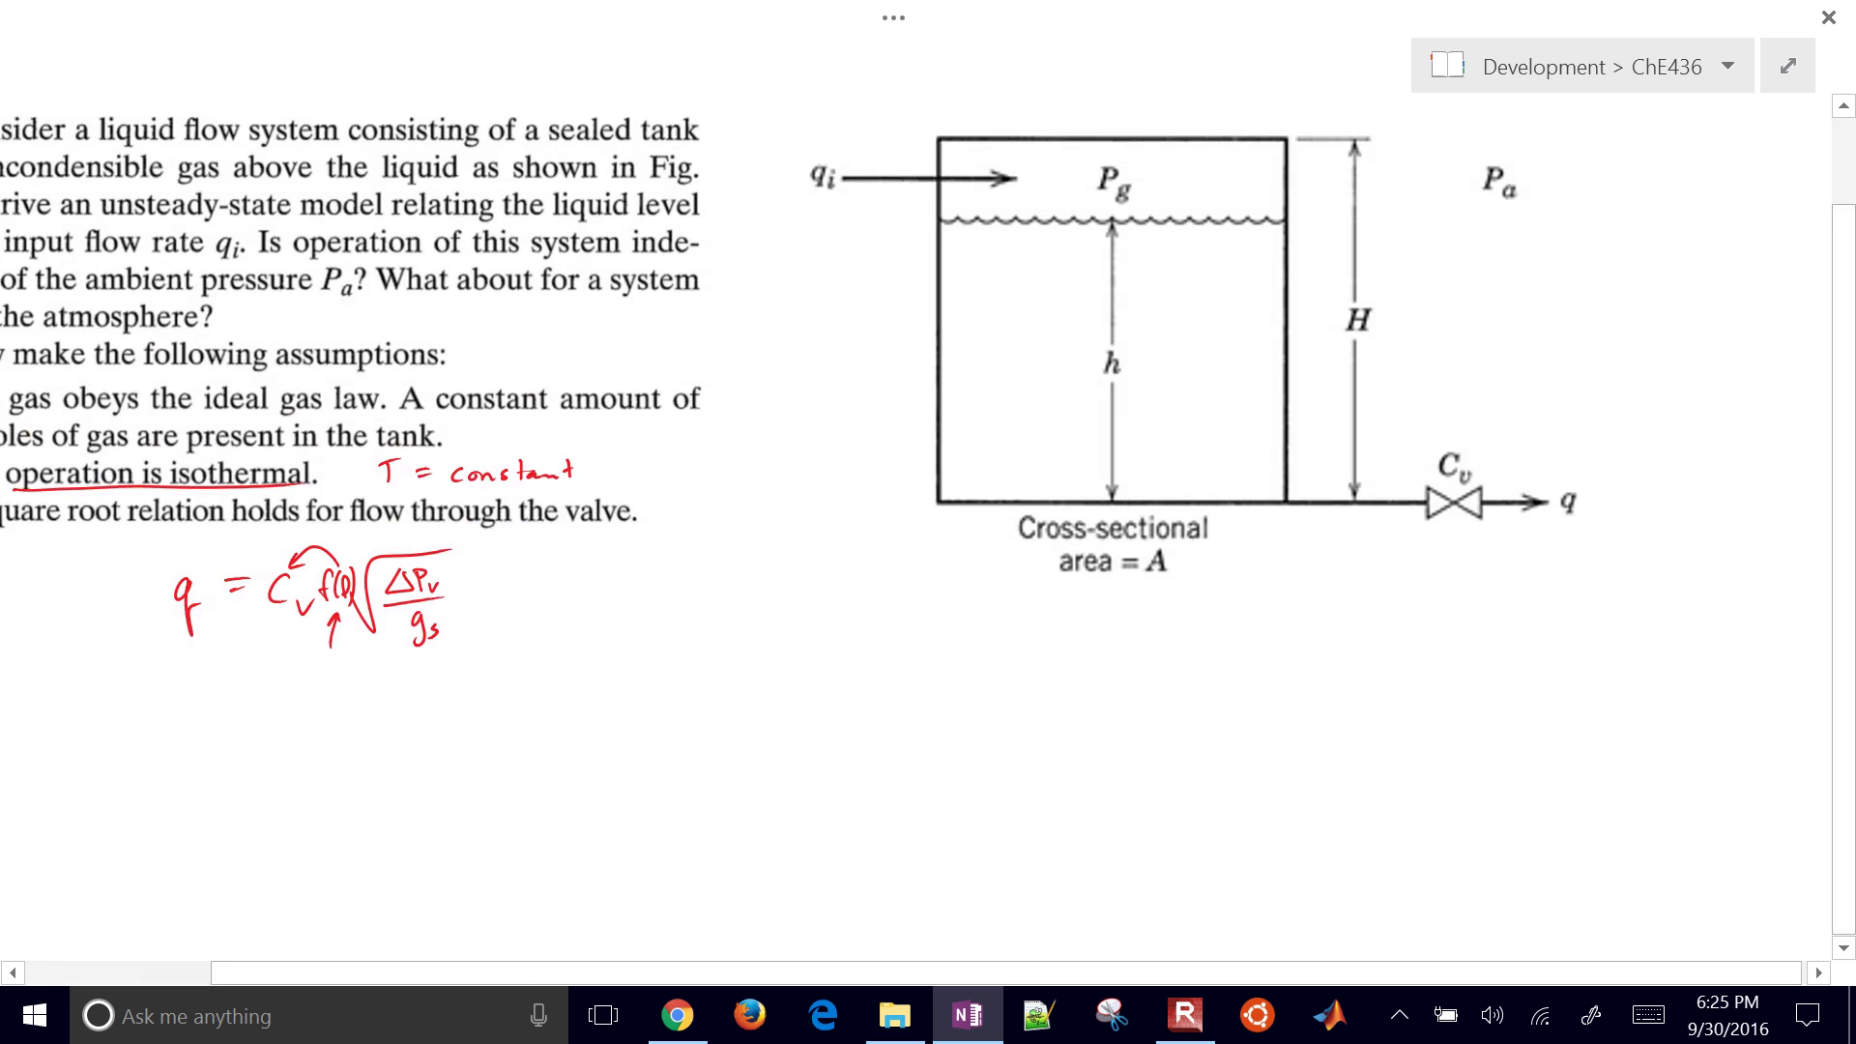
scroll(928, 512, "down", 1)
scroll(928, 512, "right", 1)
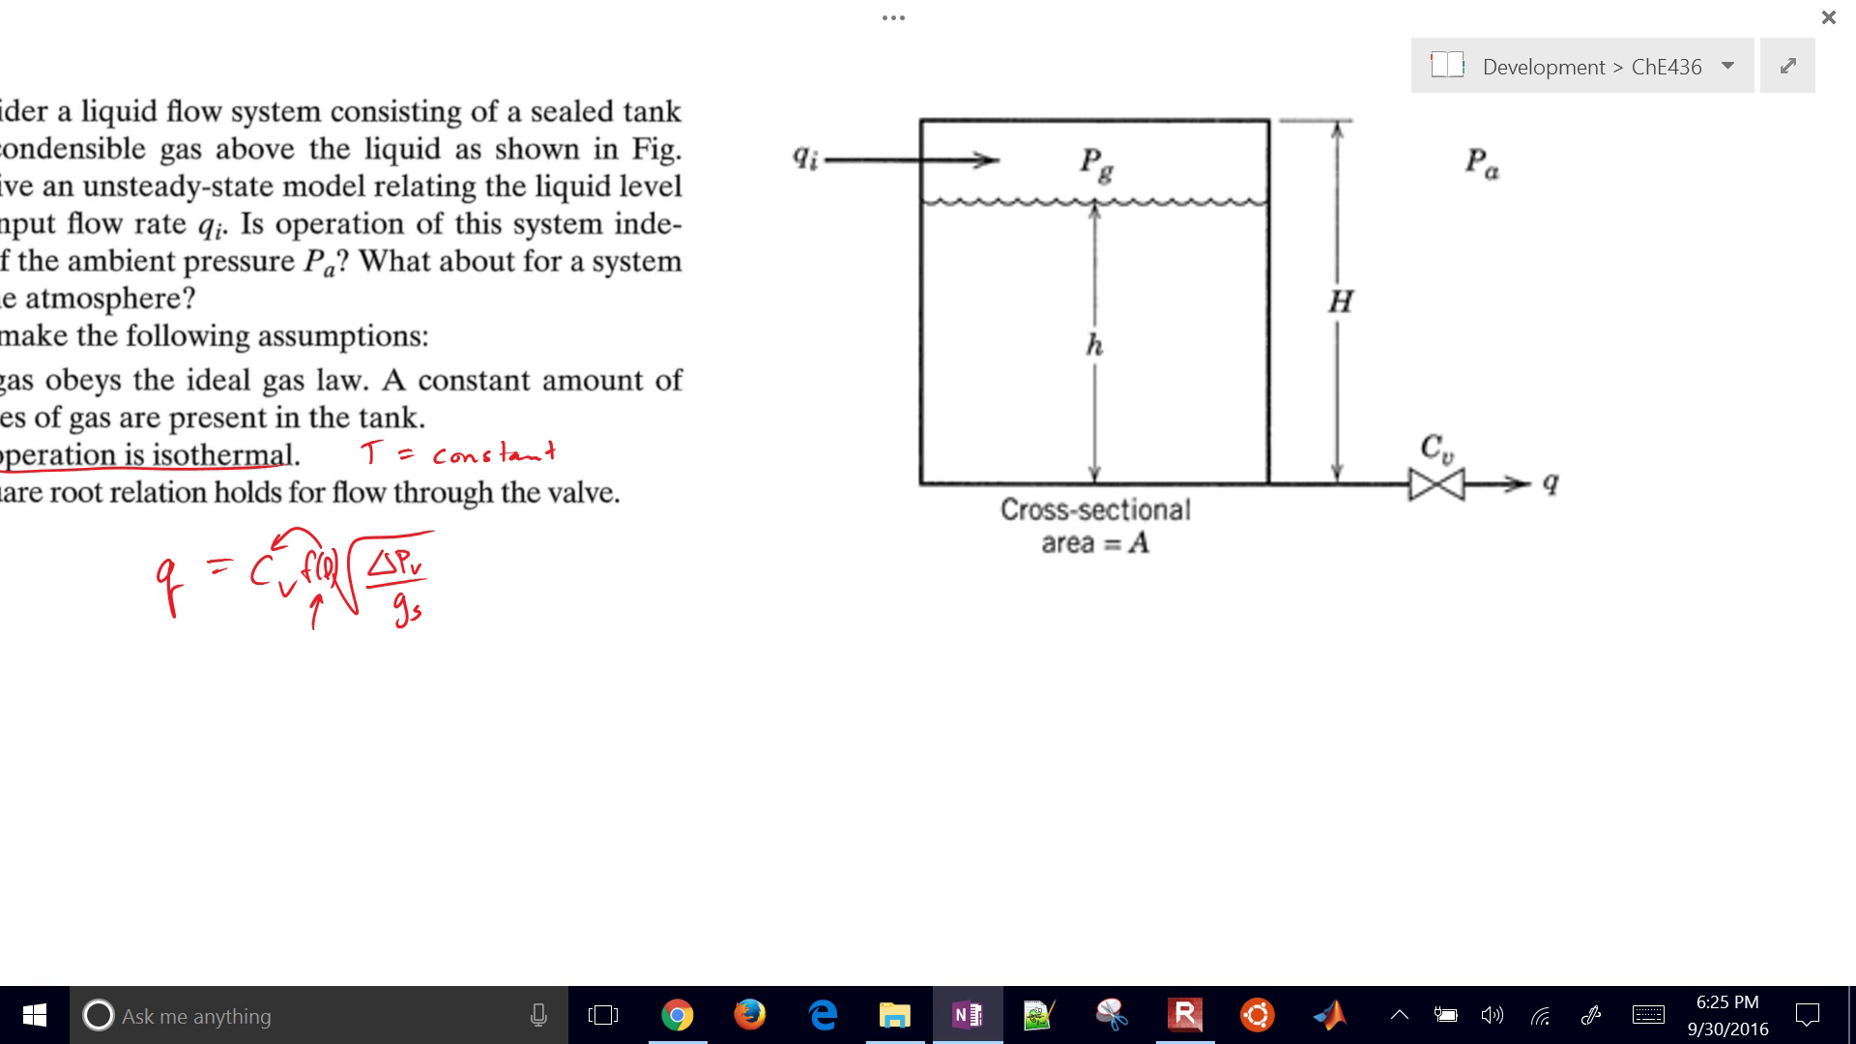
mouse_move(767, 87)
left_mouse_down()
mouse_move(794, 566)
mouse_move(1535, 589)
mouse_move(1629, 279)
mouse_move(1313, 76)
mouse_move(767, 85)
left_mouse_up()
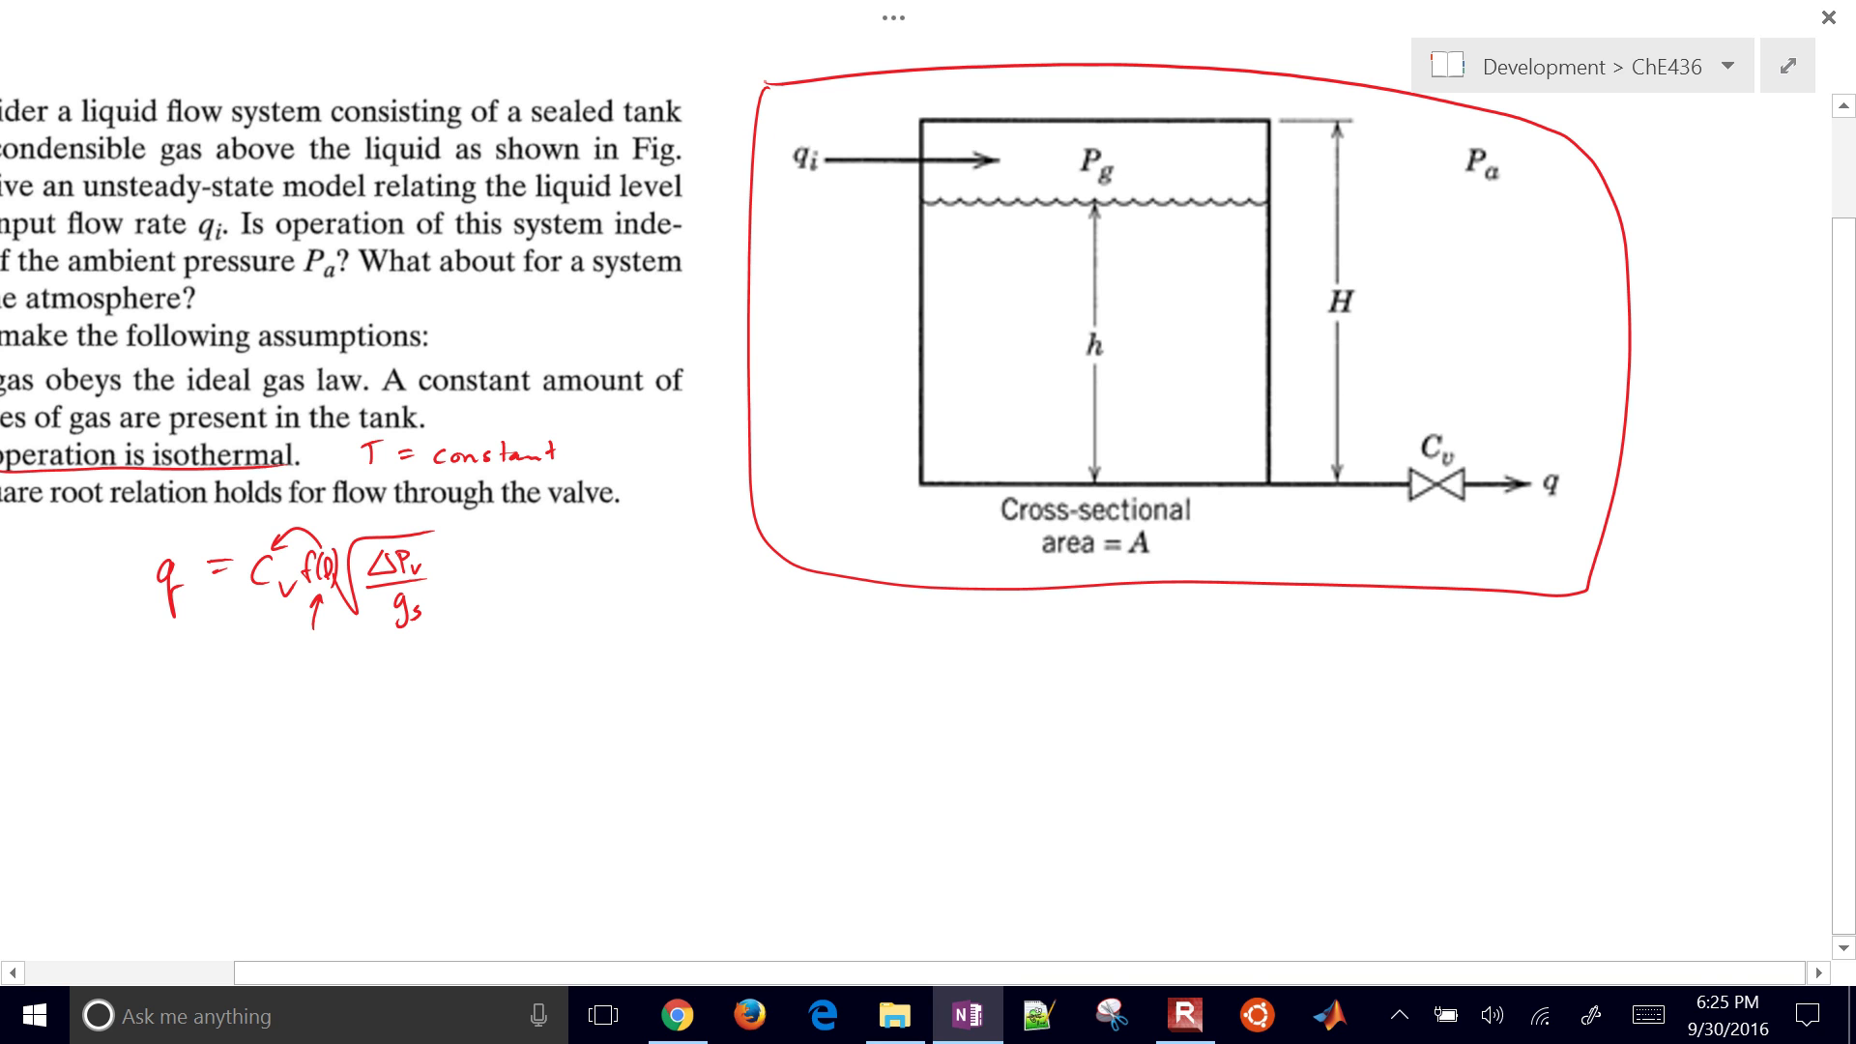
left_click(1063, 586)
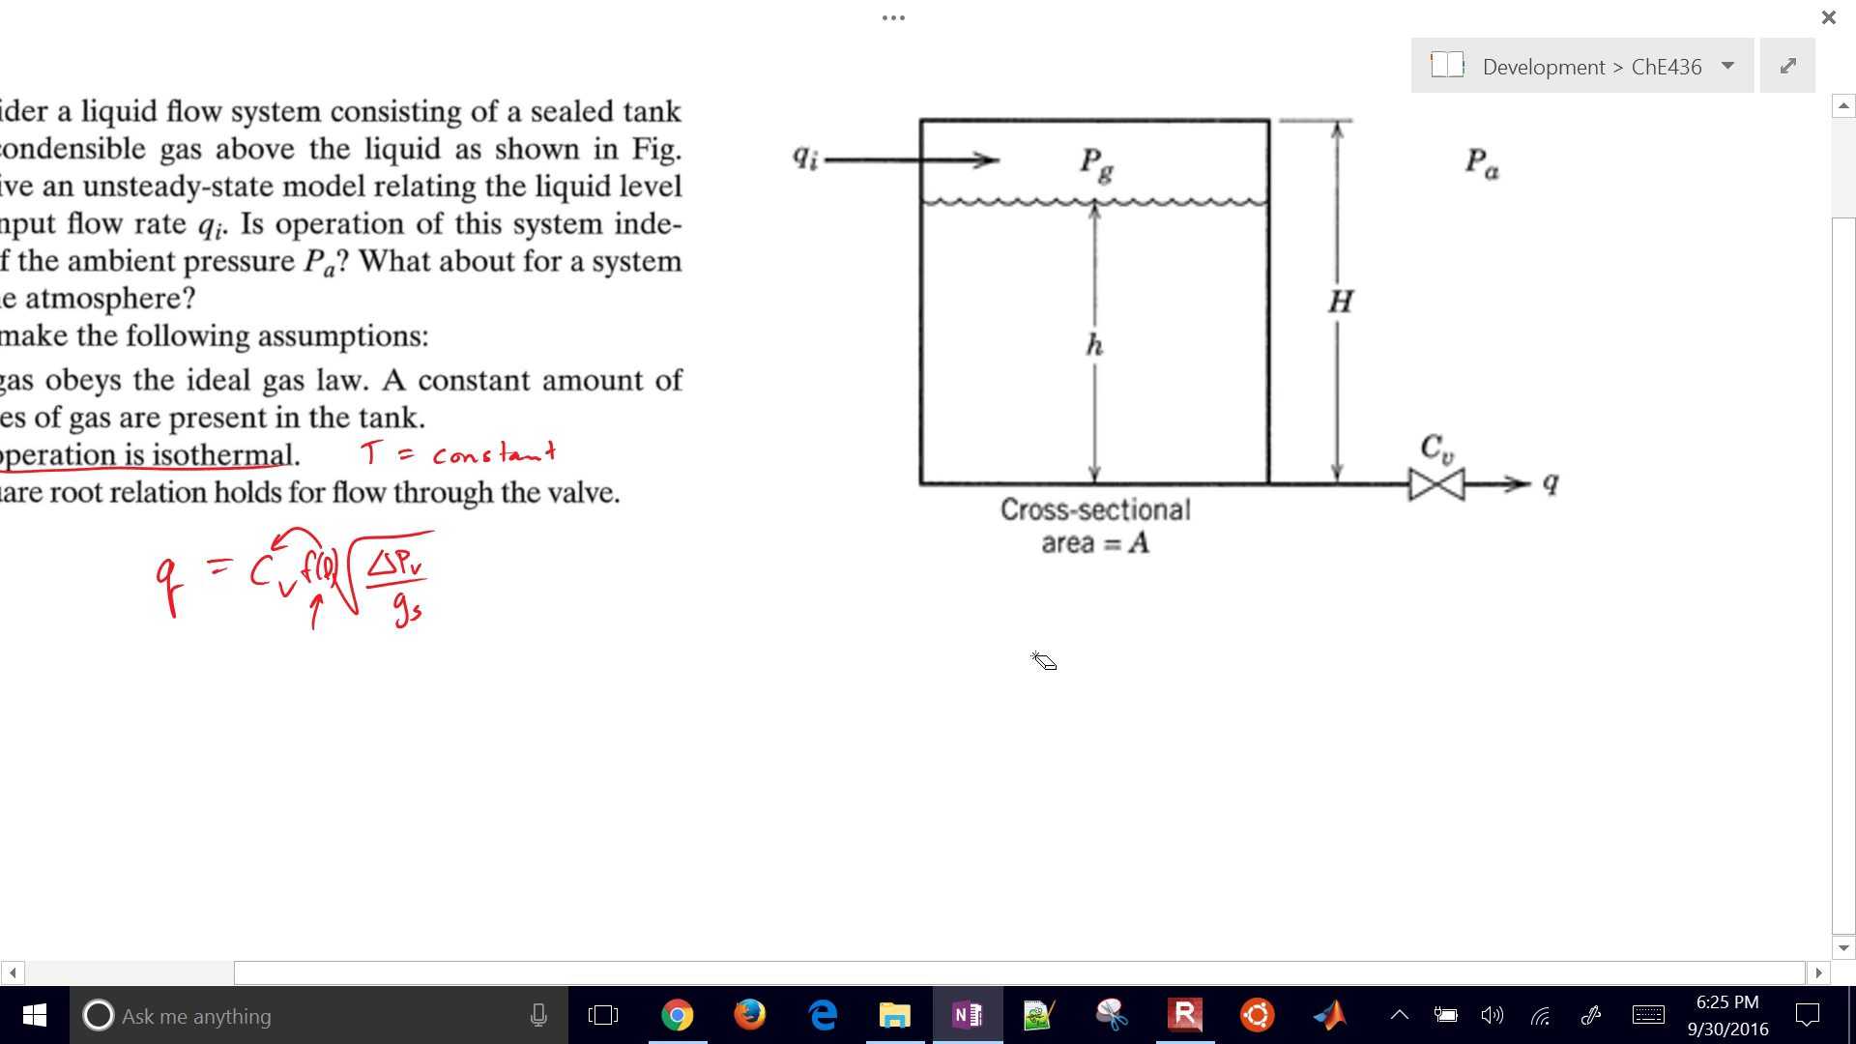
left_click_drag(805, 602, 813, 652)
left_click_drag(806, 606, 841, 648)
mouse_move(839, 606)
left_mouse_down()
mouse_move(866, 624)
mouse_move(841, 646)
left_mouse_up()
left_click_drag(876, 611, 899, 624)
left_click_drag(882, 645, 905, 639)
left_click(927, 617)
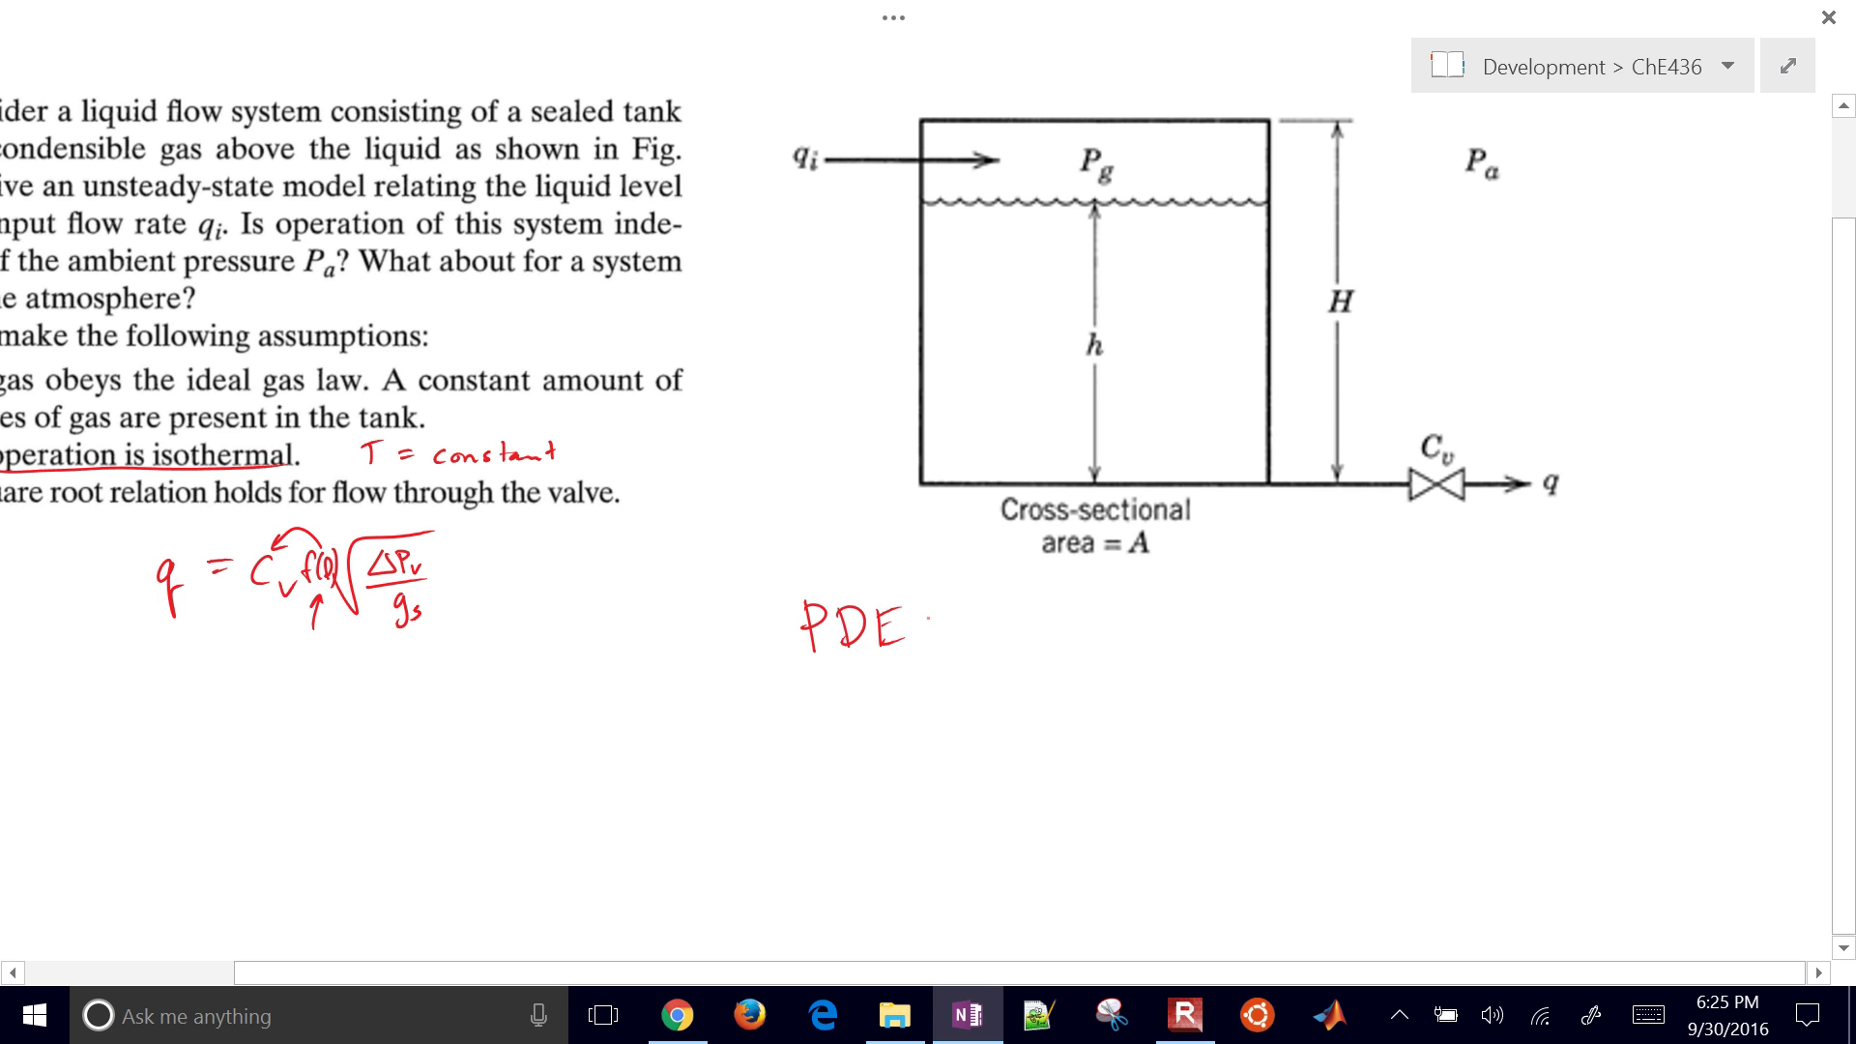
left_click_drag(1073, 605, 1100, 651)
mouse_move(1145, 612)
left_mouse_down()
mouse_move(1145, 647)
mouse_move(1170, 602)
left_mouse_up()
left_click_drag(1143, 627, 1160, 625)
left_click_drag(1144, 644, 1161, 642)
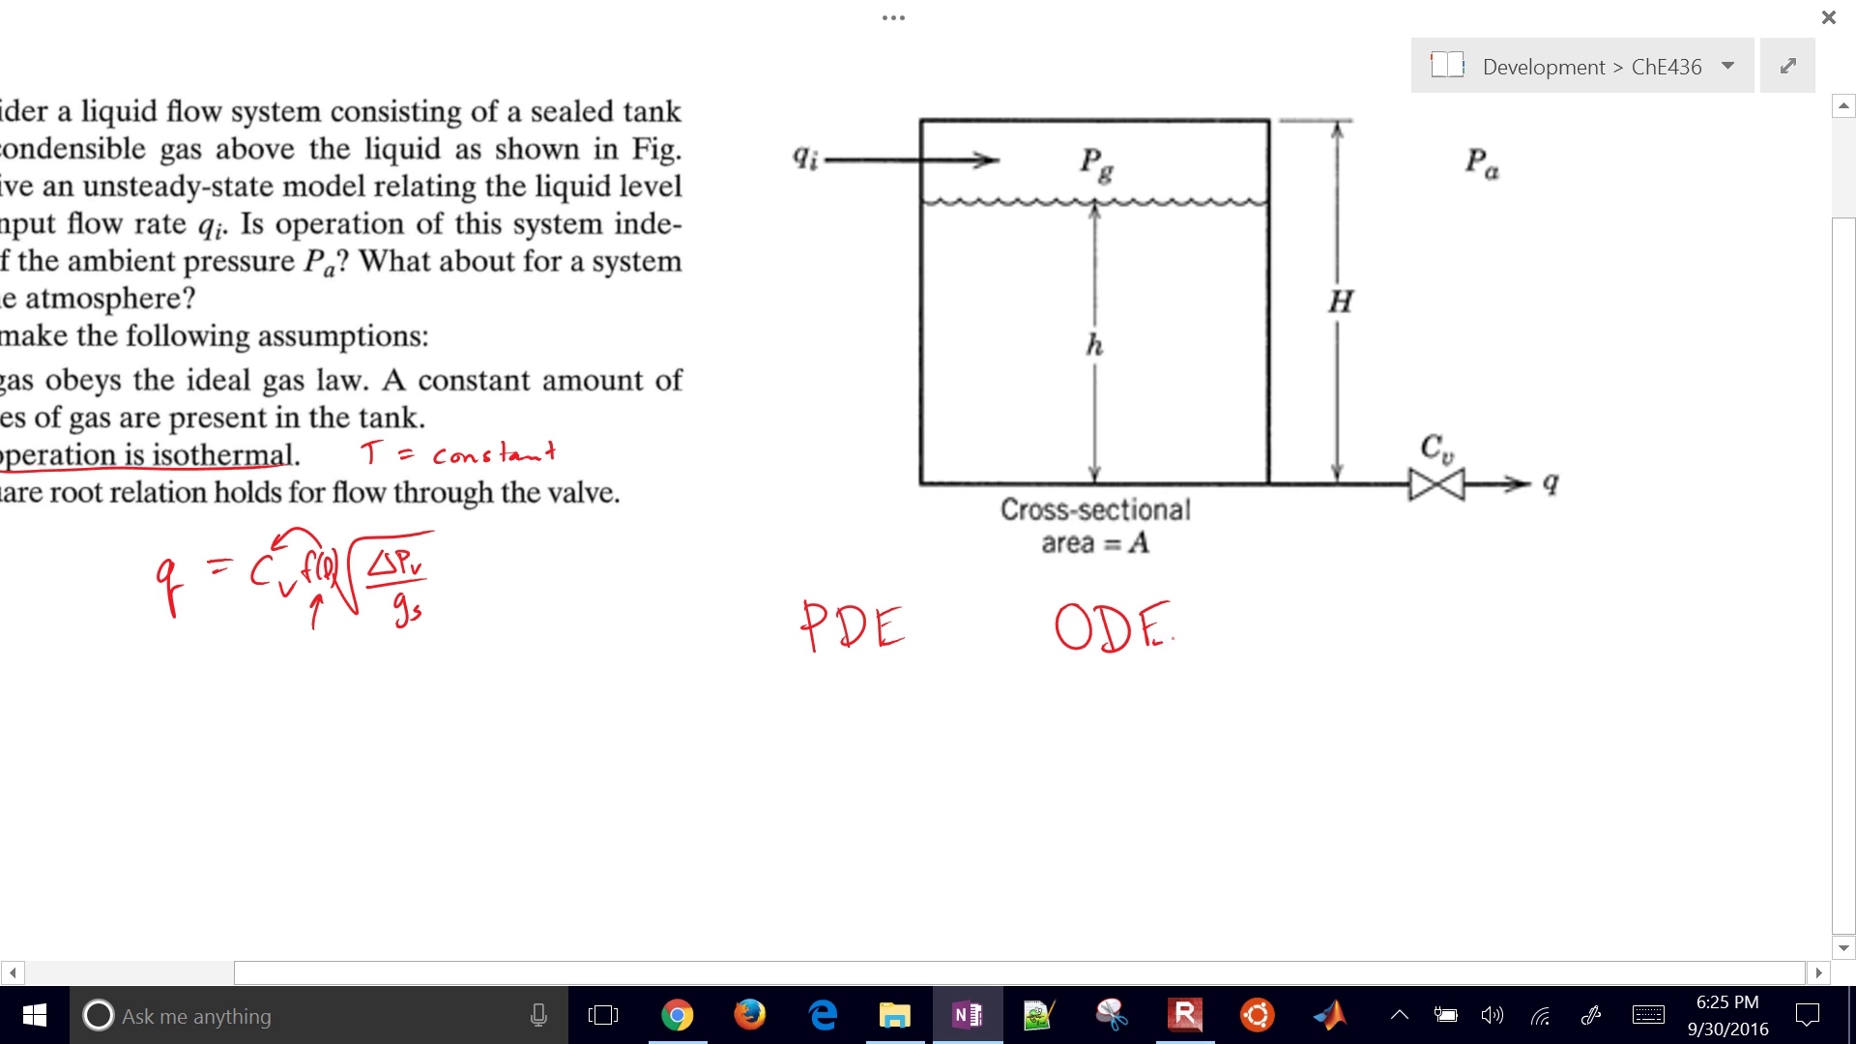
mouse_move(846, 658)
left_mouse_down()
mouse_move(913, 614)
mouse_move(859, 634)
mouse_move(1194, 622)
mouse_move(1140, 633)
left_mouse_up()
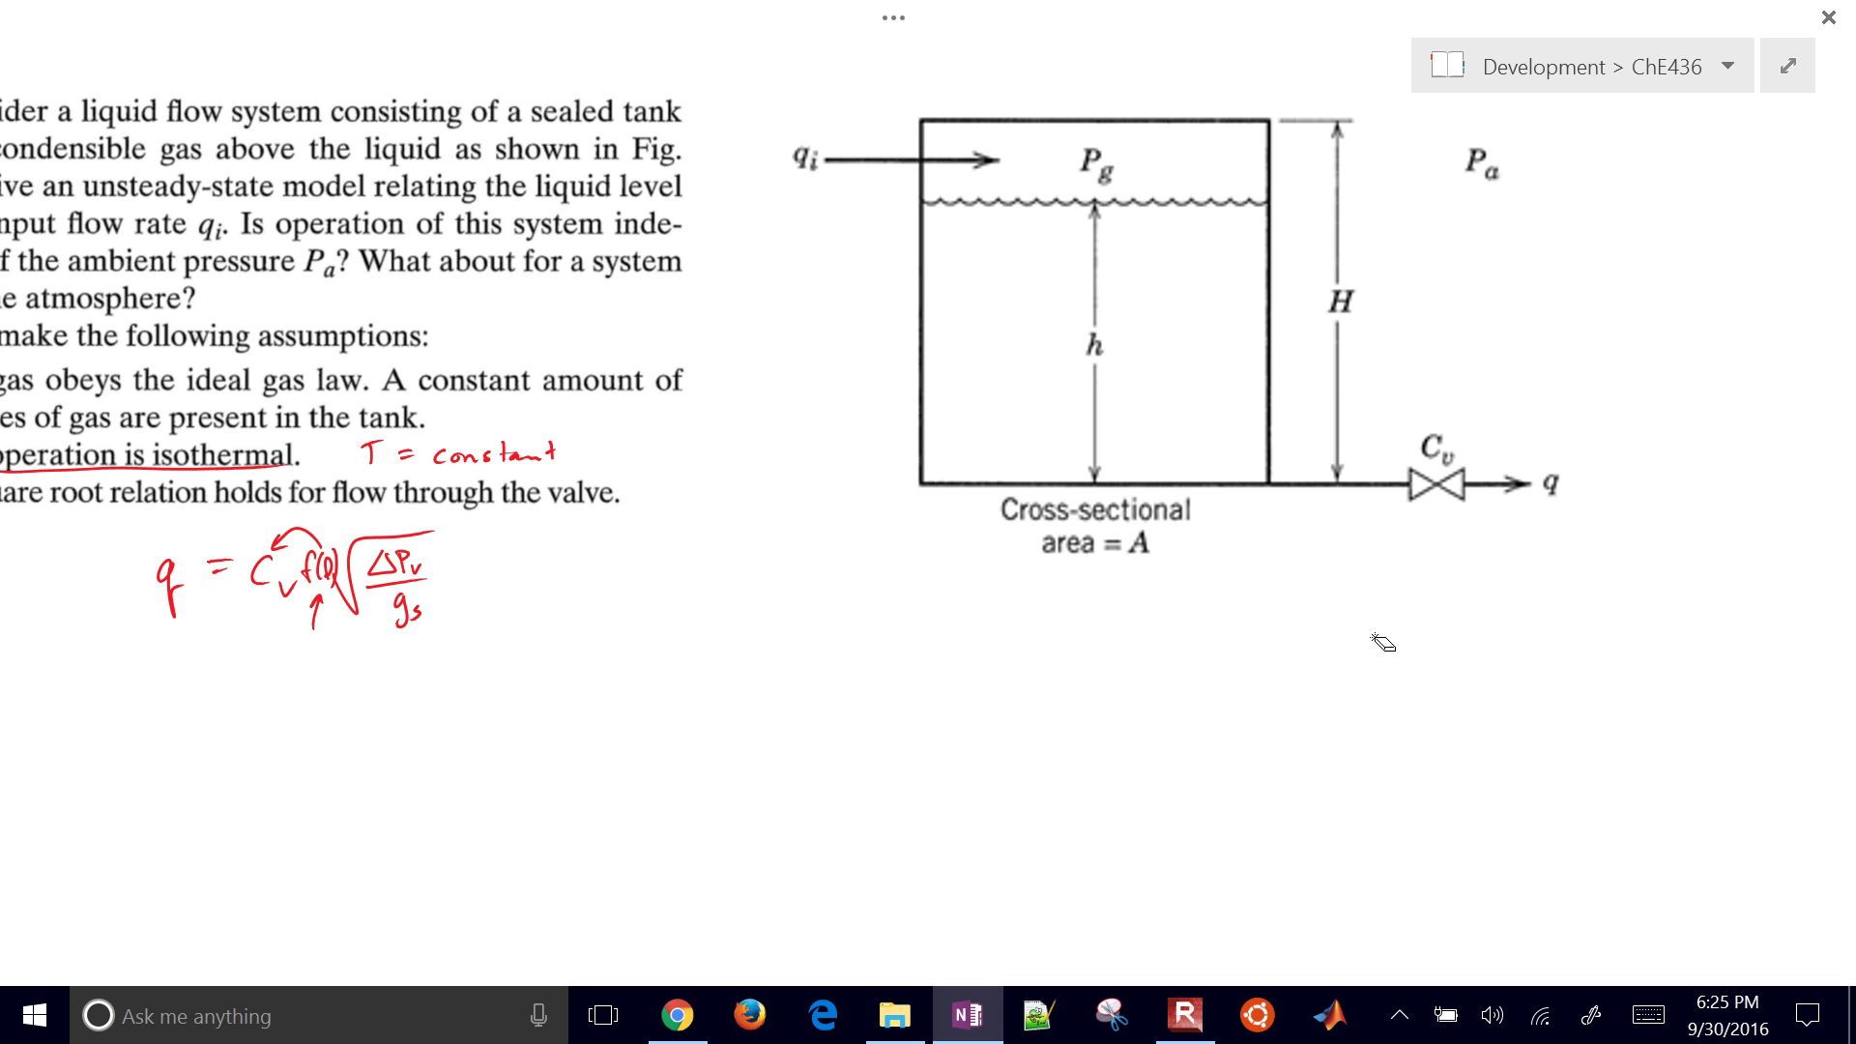
- Handwrite the mass balance dm/dt = ṁin − ṁout below the diagram
mouse_move(840, 609)
left_mouse_down()
mouse_move(841, 630)
mouse_move(899, 606)
mouse_move(909, 635)
left_mouse_up()
left_click(905, 628)
left_click_drag(824, 648, 921, 646)
left_click_drag(871, 663, 856, 706)
mouse_move(898, 663)
left_mouse_down()
mouse_move(901, 705)
mouse_move(979, 648)
left_mouse_up()
mouse_move(960, 657)
left_mouse_down()
mouse_move(1098, 638)
mouse_move(1157, 675)
mouse_move(1220, 646)
left_mouse_up()
mouse_move(1247, 663)
left_mouse_down()
mouse_move(1272, 640)
mouse_move(1360, 665)
left_mouse_up()
left_click(1274, 606)
left_click(1334, 664)
left_click_drag(1370, 642, 1373, 674)
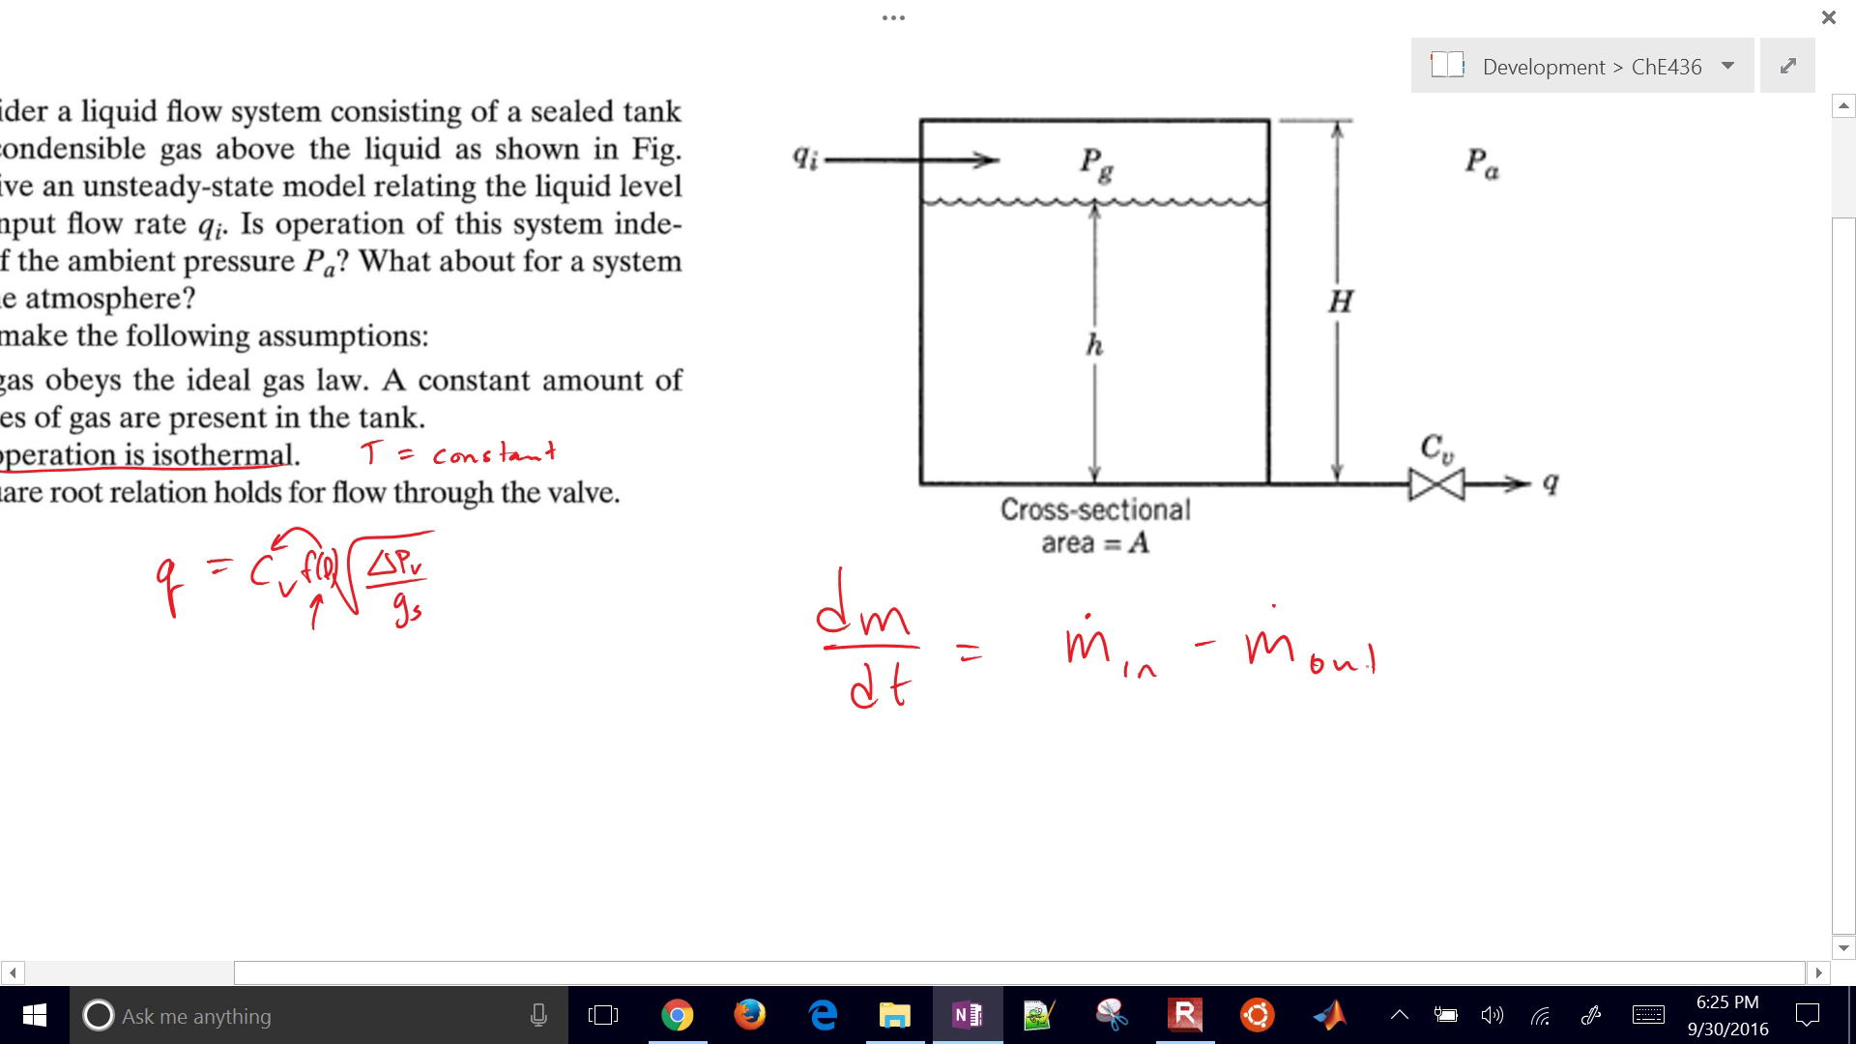
- Box the tank as the control volume and label qᵢ as inlet
mouse_move(907, 105)
left_mouse_down()
mouse_move(898, 510)
mouse_move(1181, 503)
mouse_move(1291, 287)
mouse_move(1230, 104)
mouse_move(905, 103)
left_mouse_up()
mouse_move(795, 113)
left_mouse_down()
mouse_move(814, 208)
mouse_move(799, 112)
mouse_move(753, 109)
mouse_move(829, 97)
left_mouse_up()
left_click_drag(816, 73, 839, 68)
left_click(848, 66)
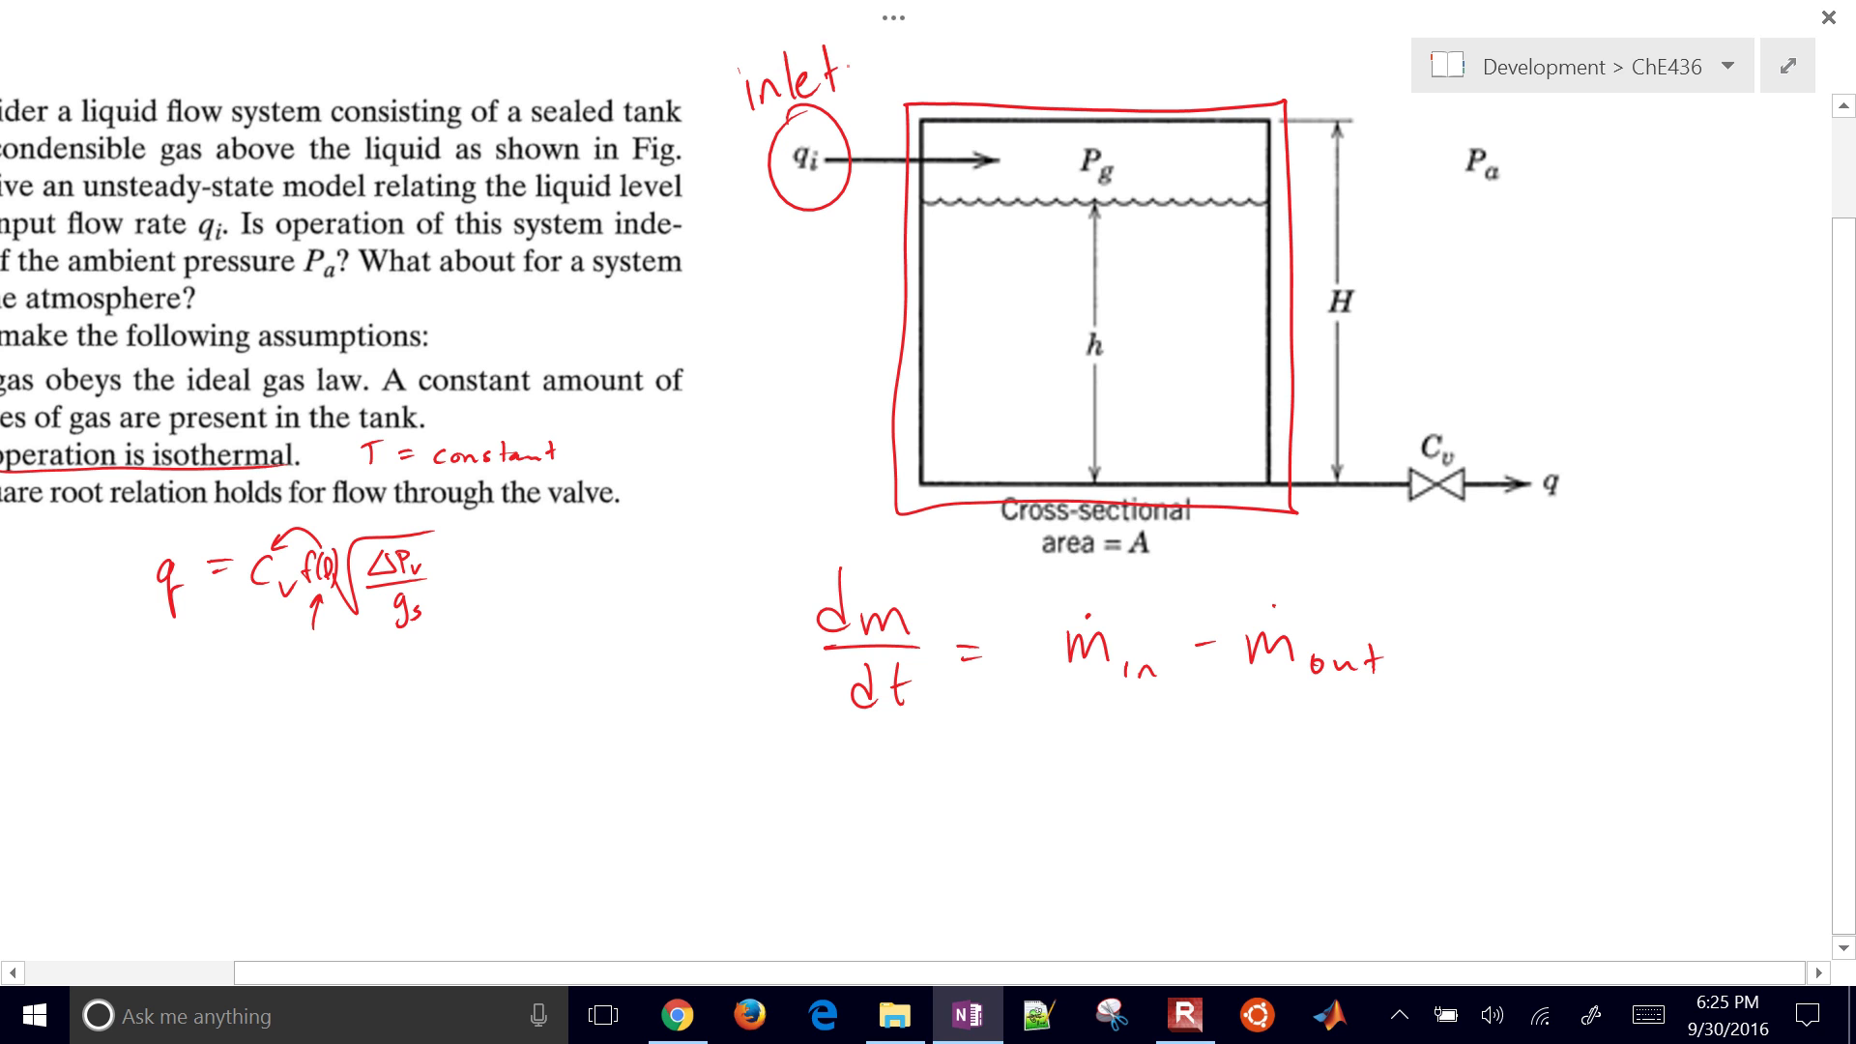
- Write 'outlet' beside the valve side of the tank
left_click_drag(1479, 524, 1517, 541)
mouse_move(1530, 504)
left_mouse_down()
mouse_move(1535, 540)
mouse_move(1543, 520)
mouse_move(1554, 539)
left_mouse_up()
left_click(1587, 514)
left_click_drag(1576, 525, 1590, 536)
left_click_drag(1583, 529, 1614, 519)
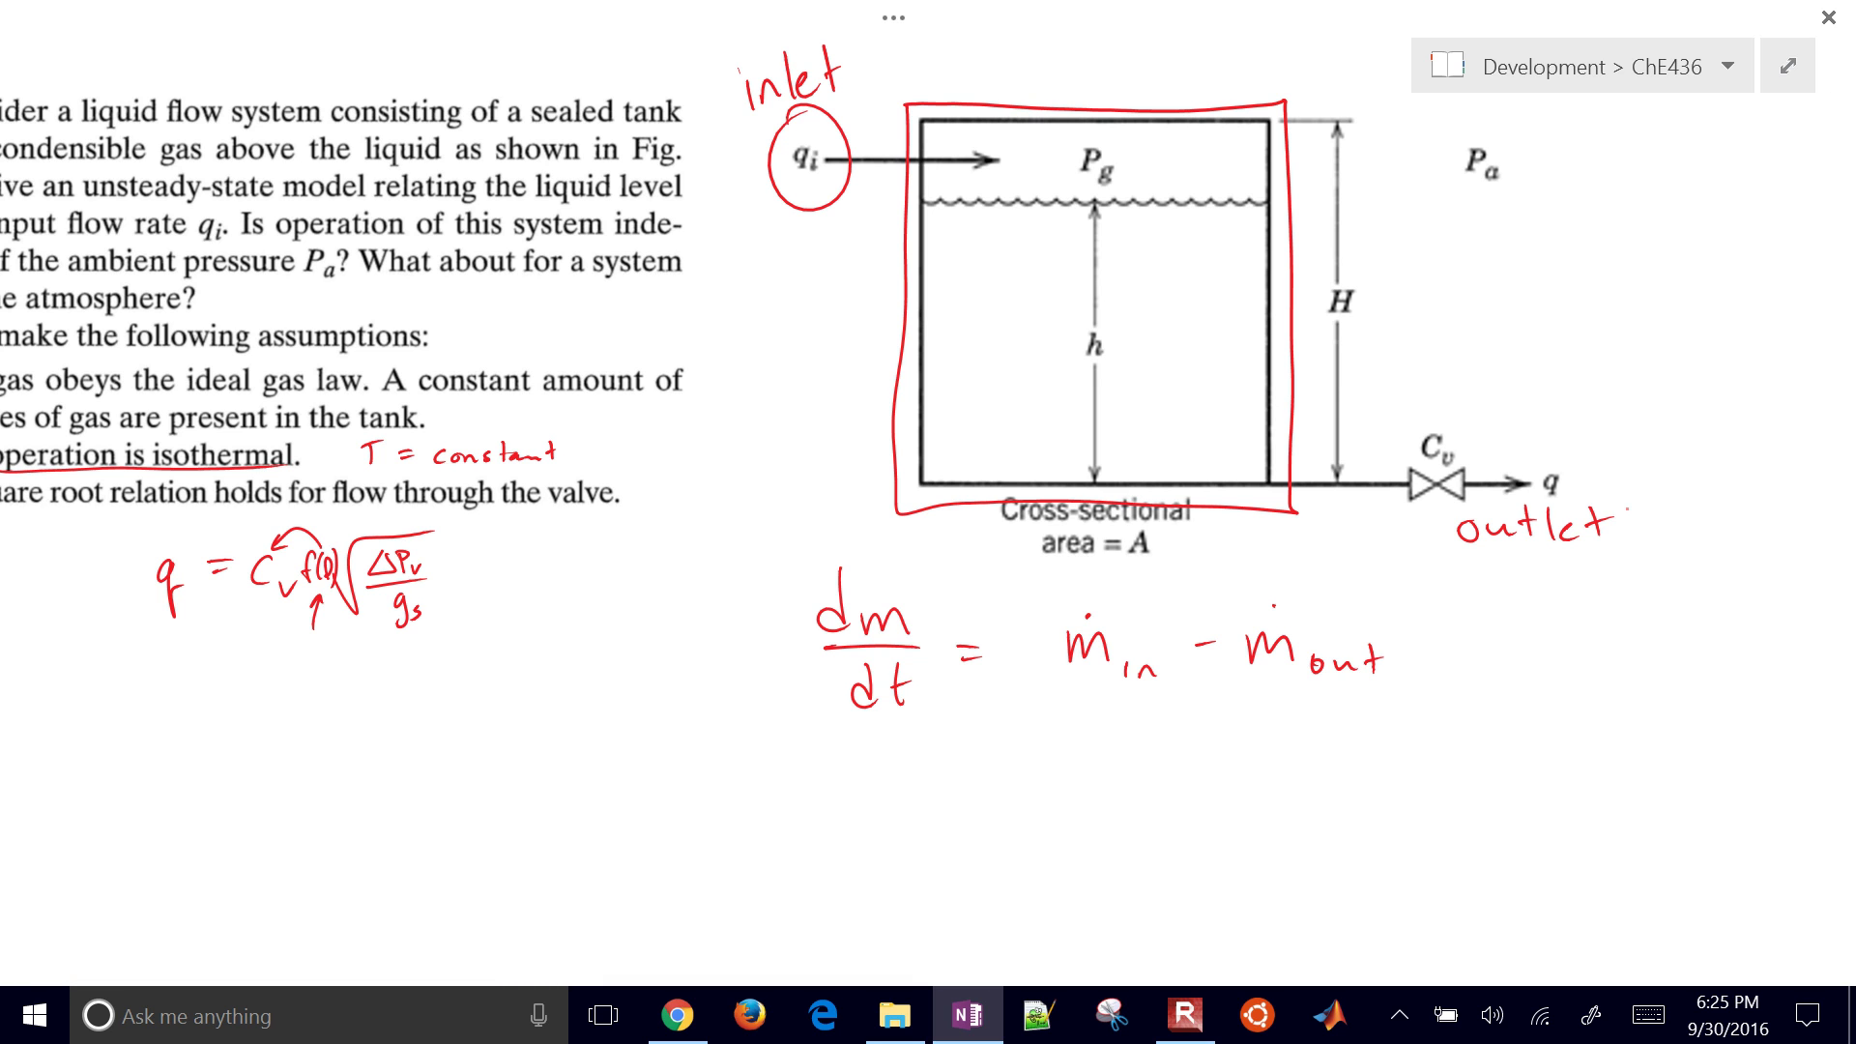
- Label the gas mass mg and liquid mass ml inside the tank
mouse_move(1180, 185)
left_mouse_down()
mouse_move(1197, 169)
mouse_move(1212, 186)
left_mouse_up()
left_click_drag(1230, 182, 1226, 209)
left_click_drag(1170, 315, 1230, 369)
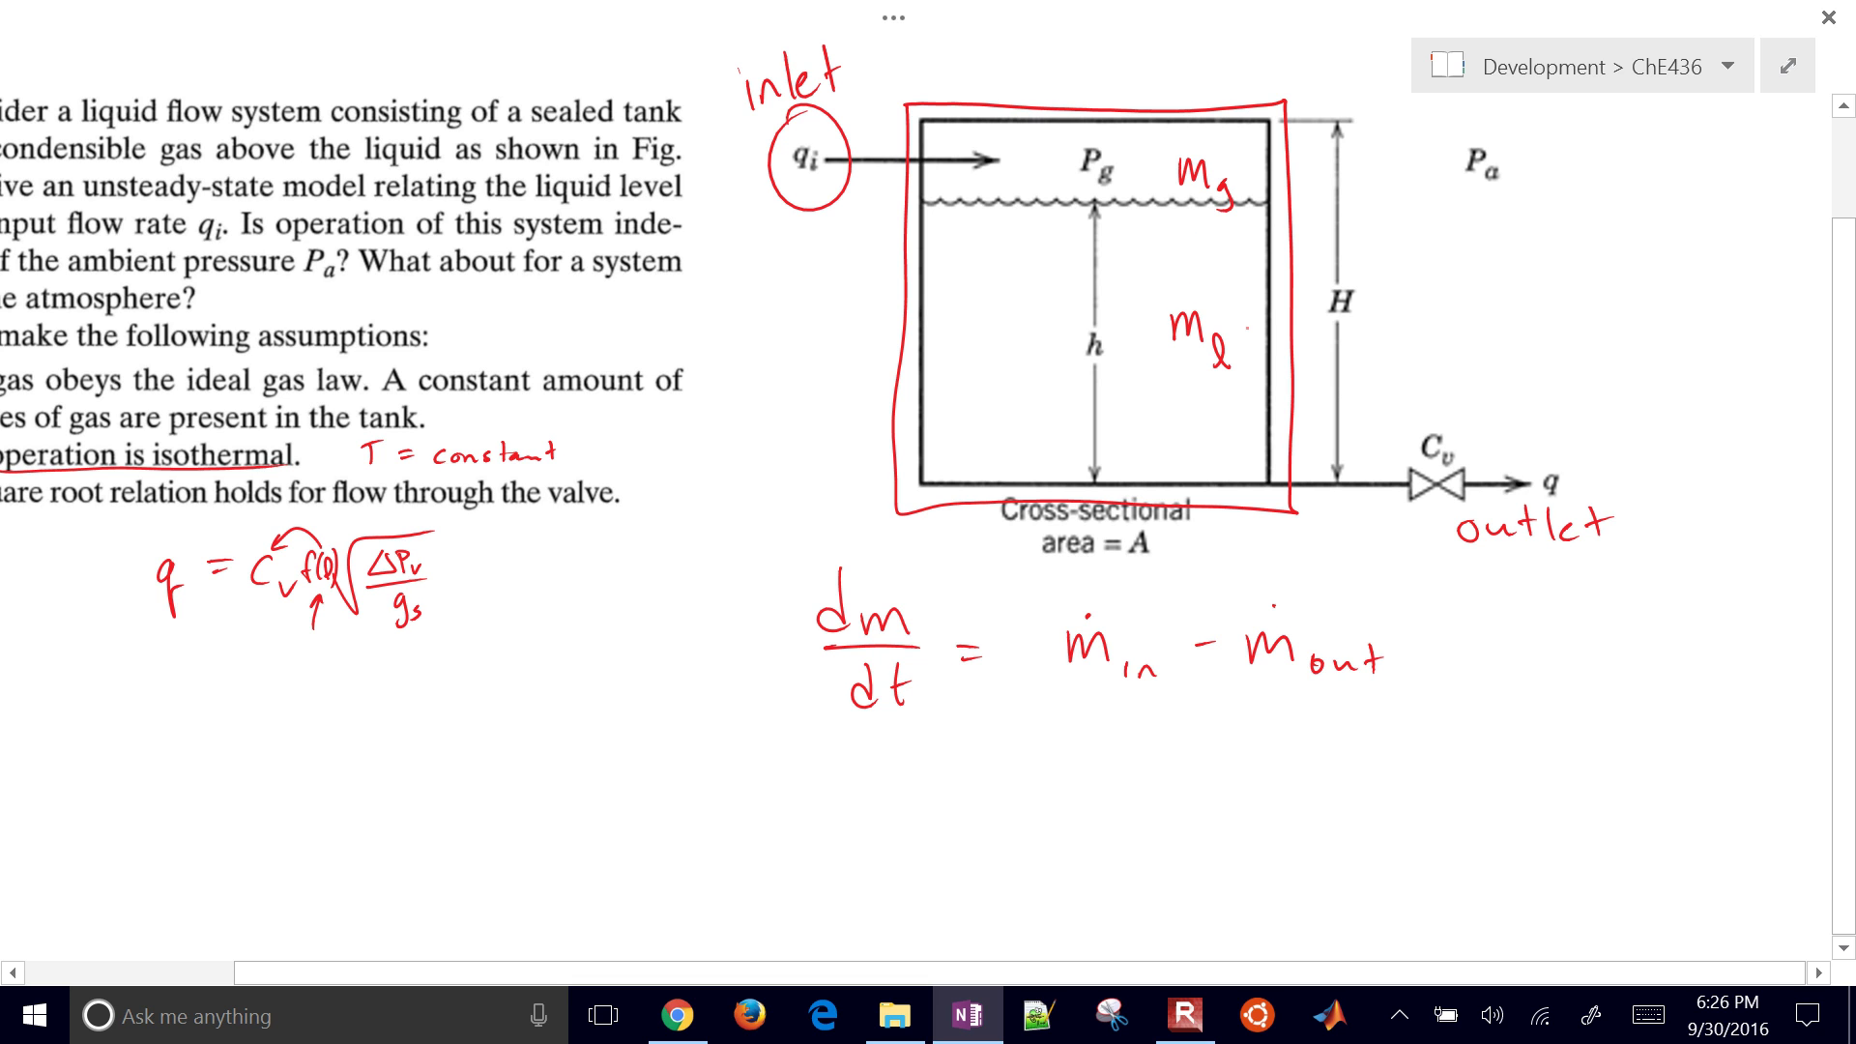
- Write d(mg + ml)/dt below the first balance
mouse_move(787, 774)
left_mouse_down()
mouse_move(830, 801)
mouse_move(873, 770)
mouse_move(884, 793)
left_mouse_up()
left_click_drag(905, 788, 902, 827)
mouse_move(964, 764)
left_mouse_down()
mouse_move(963, 788)
mouse_move(976, 776)
left_mouse_up()
mouse_move(1001, 765)
left_mouse_down()
mouse_move(1002, 787)
mouse_move(1052, 809)
left_mouse_up()
left_click_drag(1062, 738, 1070, 818)
left_click_drag(782, 818, 1124, 820)
mouse_move(930, 857)
left_mouse_down()
mouse_move(933, 888)
mouse_move(963, 890)
left_mouse_up()
left_click_drag(953, 870, 983, 866)
- Complete the balance with '= ρqin − ρq' on the right side
mouse_move(1145, 813)
left_mouse_down()
mouse_move(1176, 808)
mouse_move(1182, 826)
left_mouse_up()
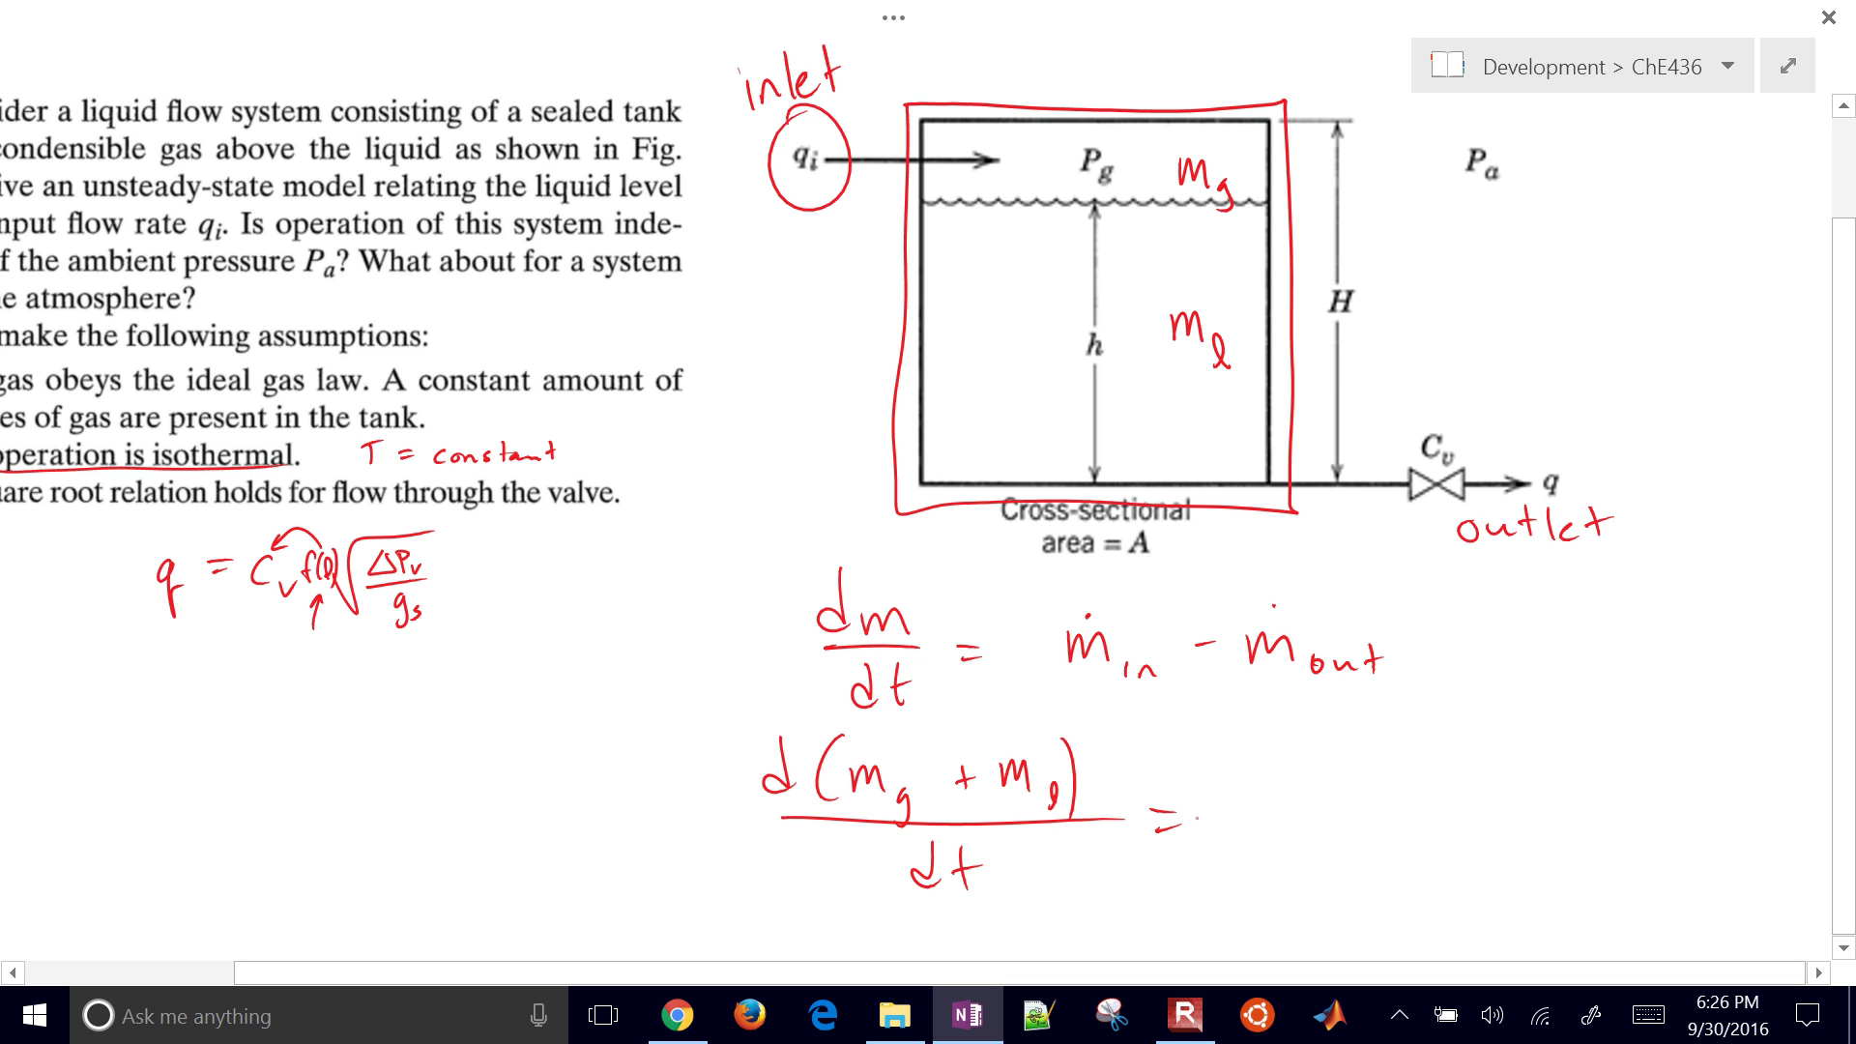
mouse_move(1272, 801)
left_mouse_down()
mouse_move(1275, 860)
mouse_move(1262, 822)
left_mouse_up()
mouse_move(1340, 807)
left_mouse_down()
mouse_move(1339, 870)
mouse_move(1450, 815)
mouse_move(1489, 856)
mouse_move(1489, 825)
mouse_move(1551, 819)
mouse_move(1551, 865)
left_mouse_up()
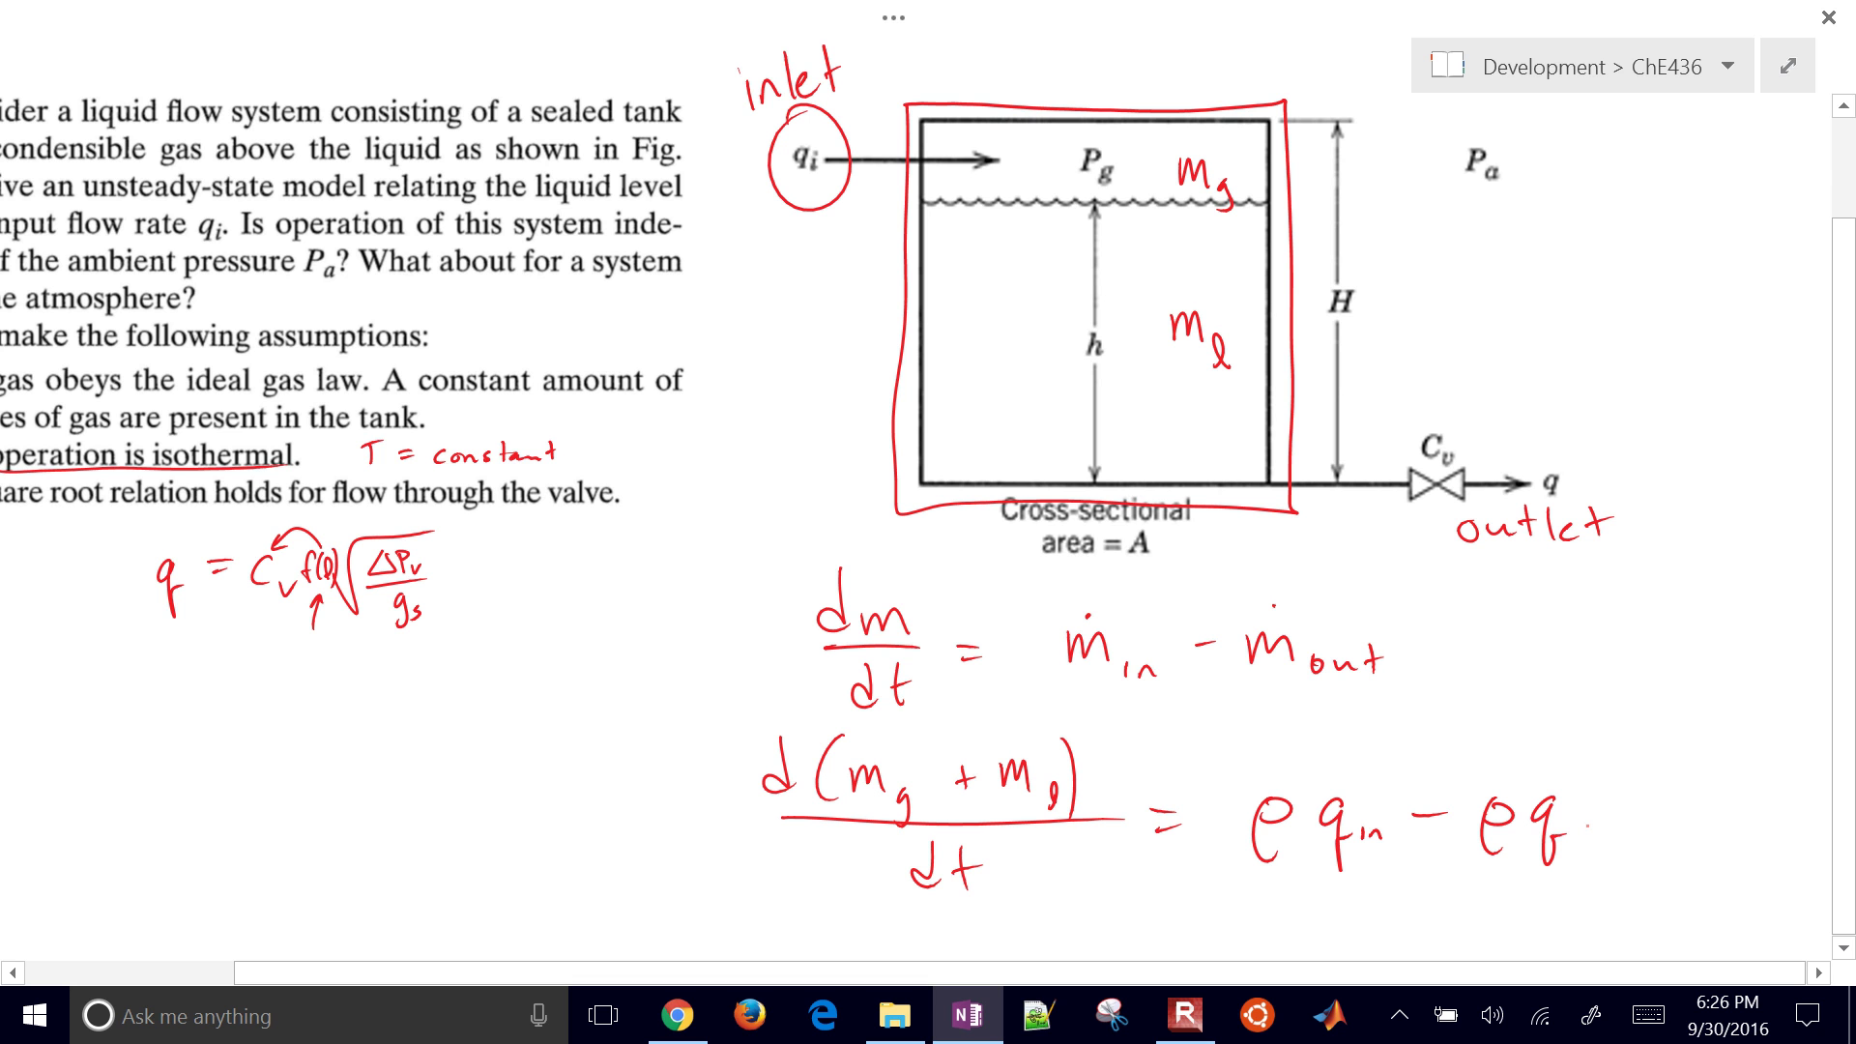